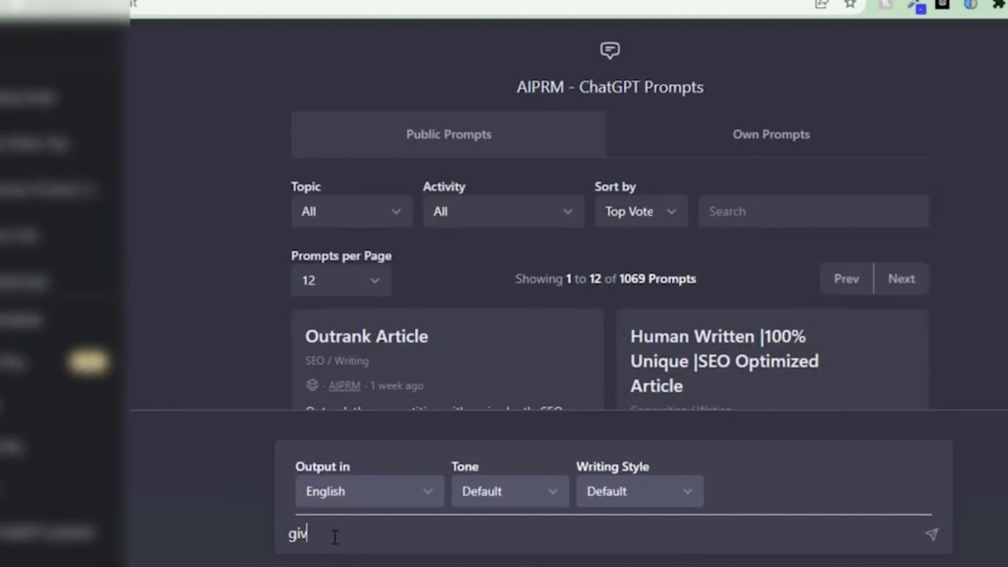
pyautogui.write('e me som')
pyautogui.write('e product')
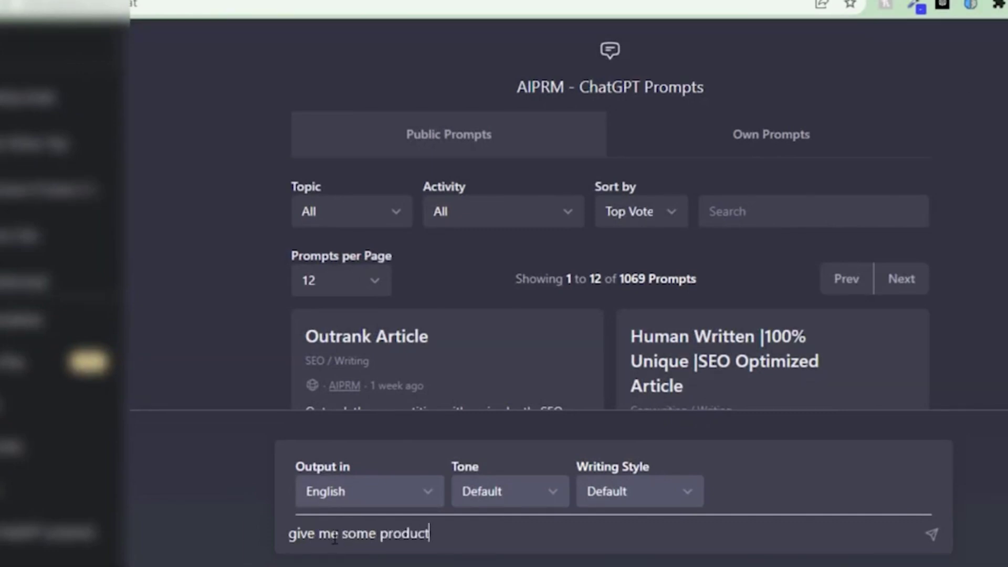
pyautogui.write(' ideas for pa')
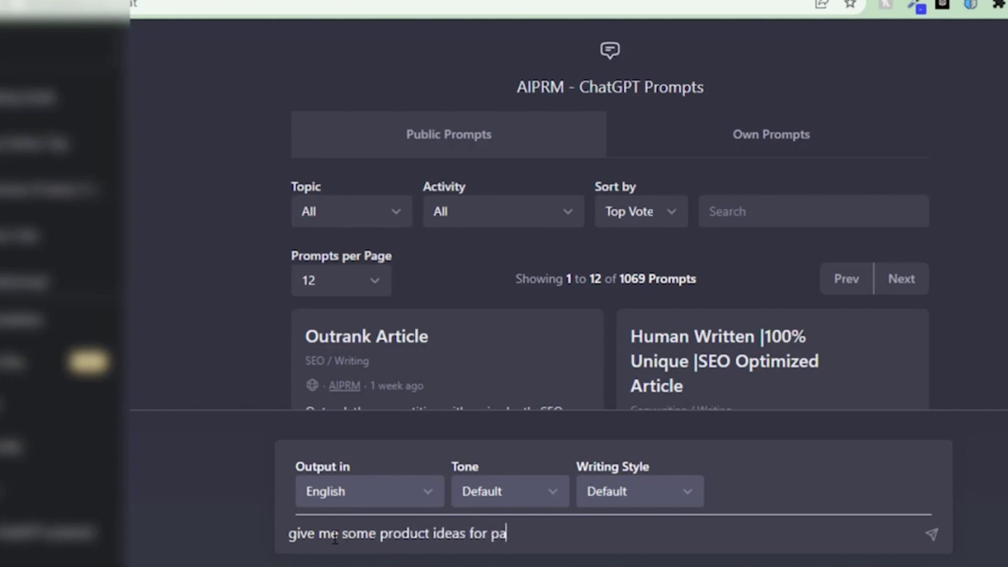
pyautogui.write('ckage design')
# Ask ChatGPT for package design ideas and highlight Snacks, Cosmetics, Beverages and gourmet chocolates
pyautogui.press('Return')
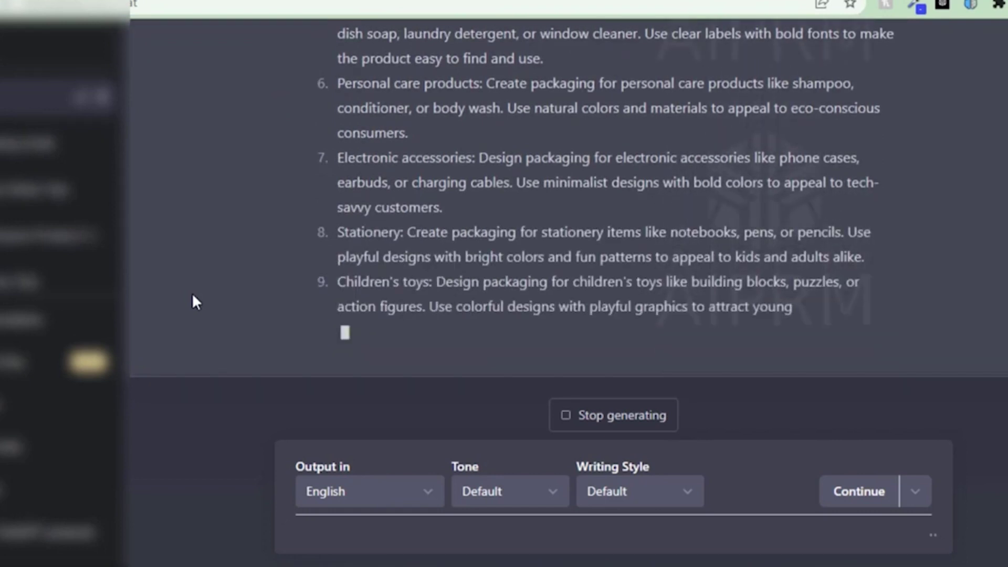
pyautogui.scroll(3, 464, 294)
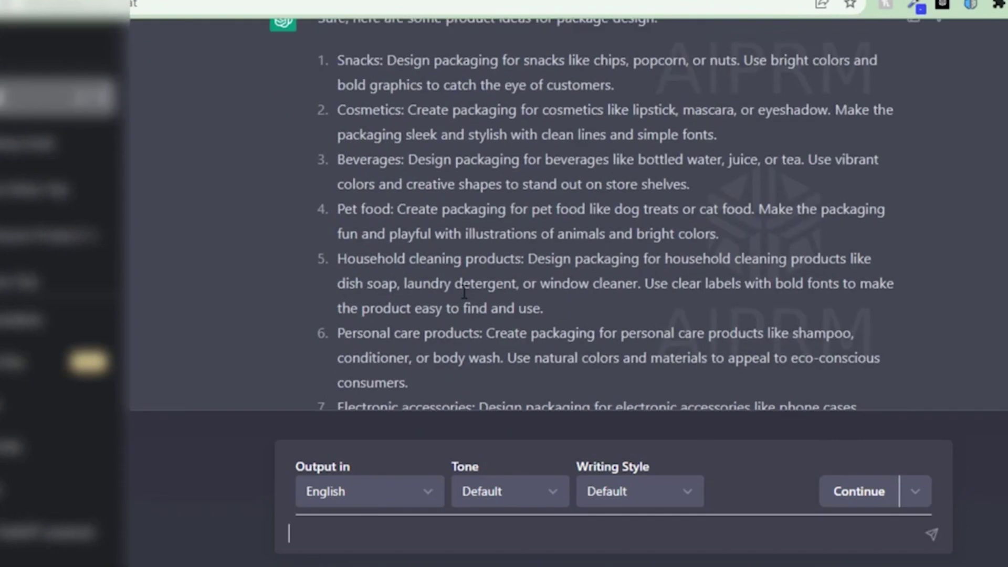
pyautogui.moveTo(337, 61); pyautogui.dragTo(383, 60)
pyautogui.moveTo(338, 110); pyautogui.dragTo(430, 110)
pyautogui.moveTo(337, 159); pyautogui.dragTo(444, 181)
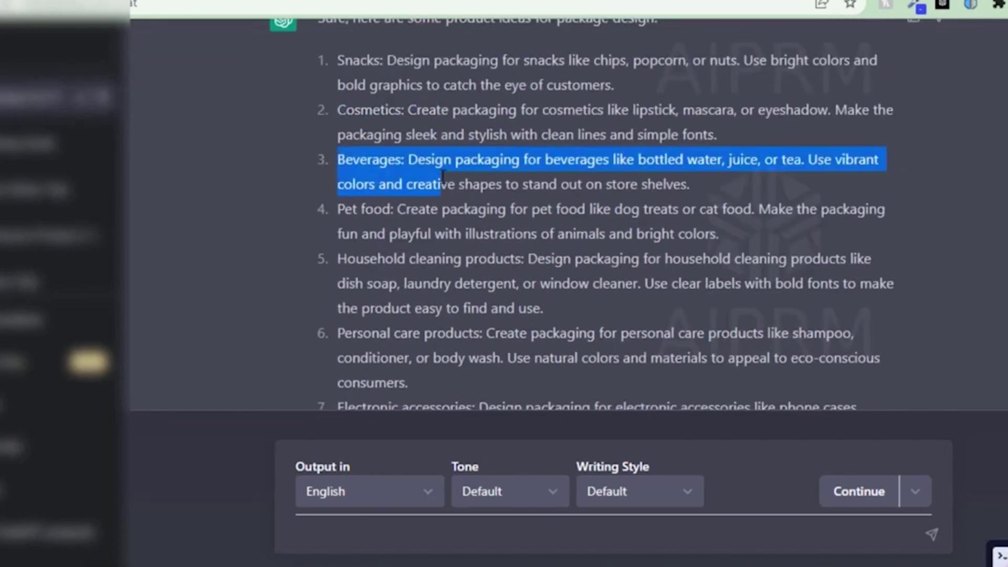
pyautogui.scroll(-1, 394, 161)
pyautogui.scroll(-2, 362, 216)
pyautogui.scroll(-1, 370, 260)
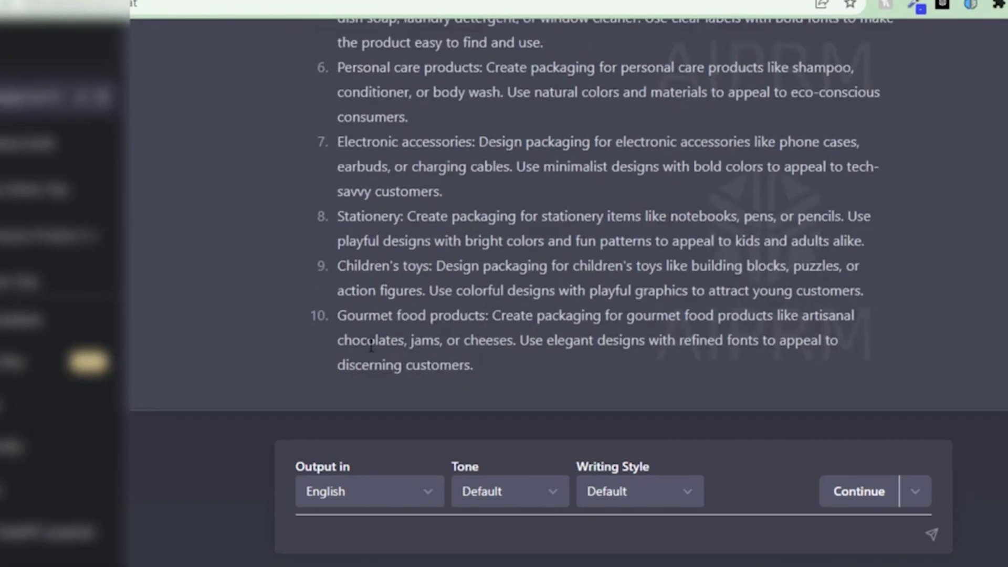
pyautogui.moveTo(337, 339); pyautogui.dragTo(403, 340)
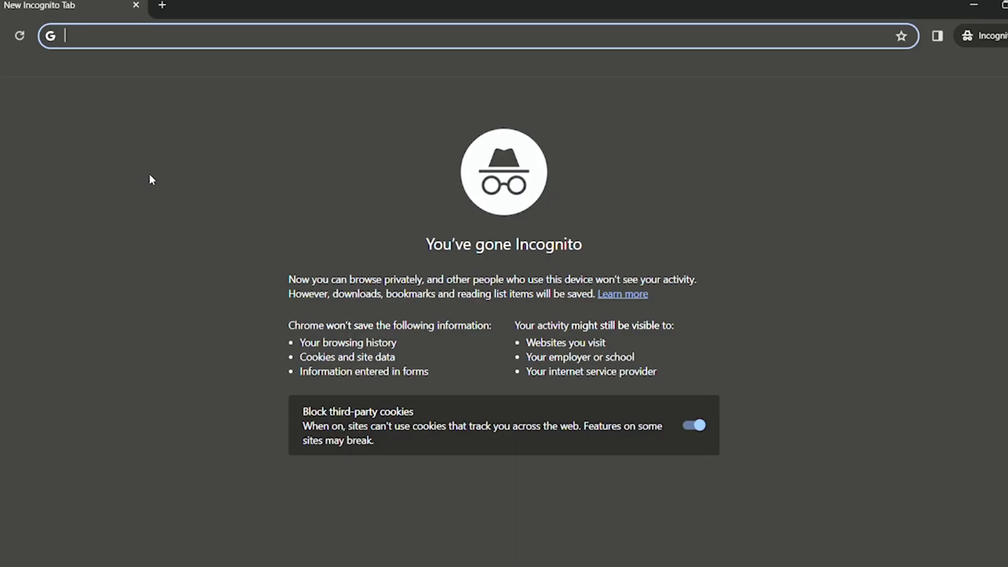
pyautogui.write('le')
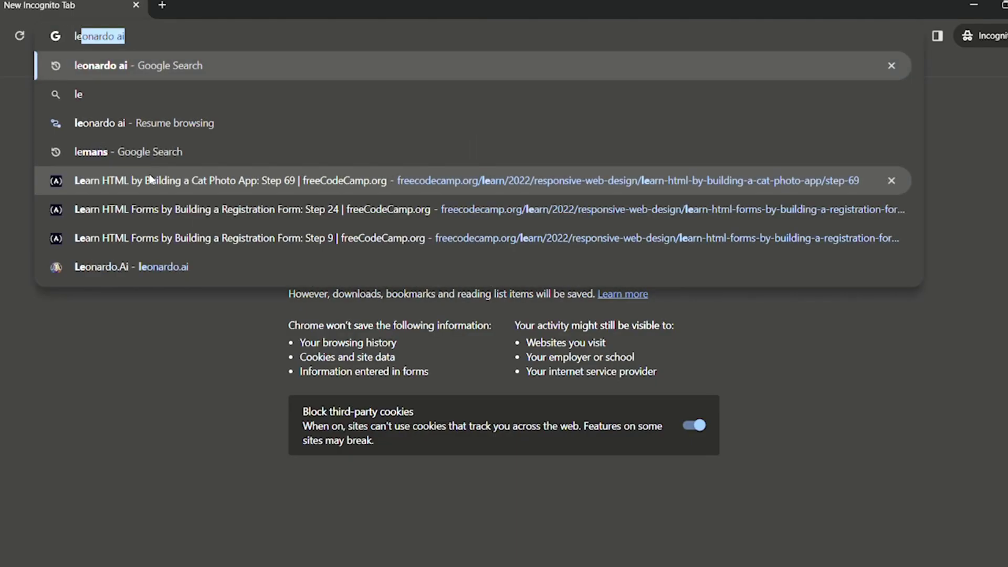
pyautogui.write('on')
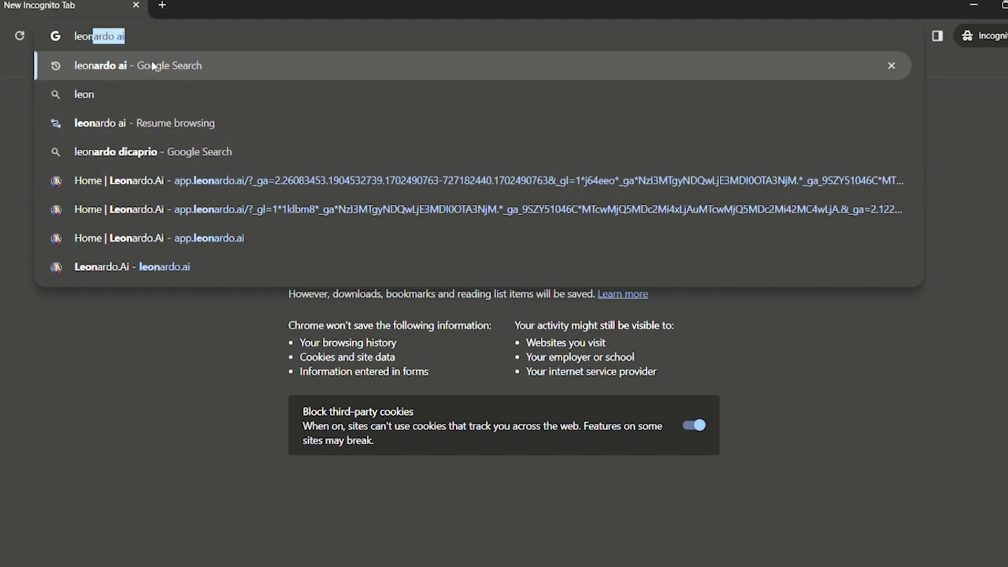
# Search Google for 'leonardo ai' and open the Leonardo.Ai website from the results
pyautogui.click(154, 67)
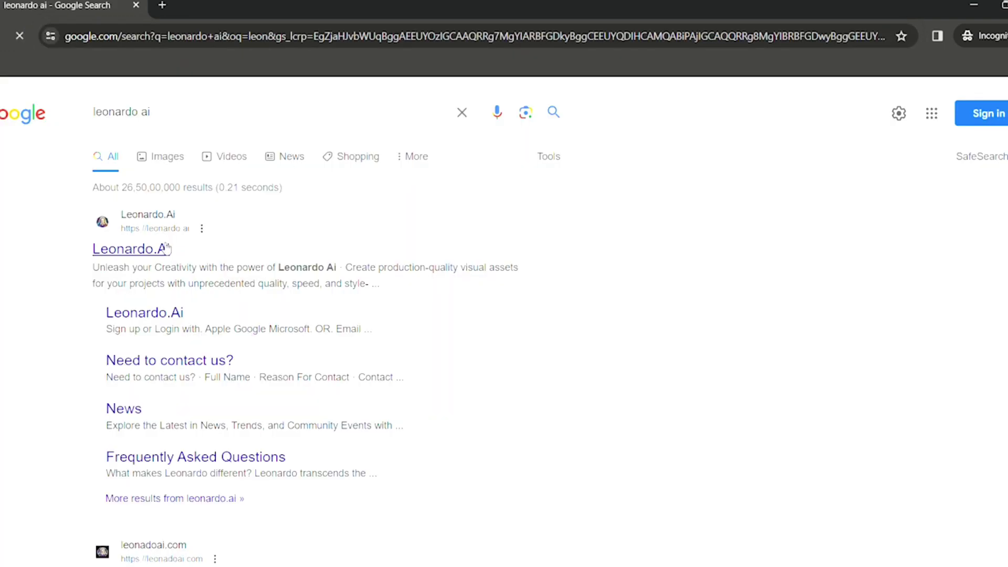
pyautogui.click(167, 248)
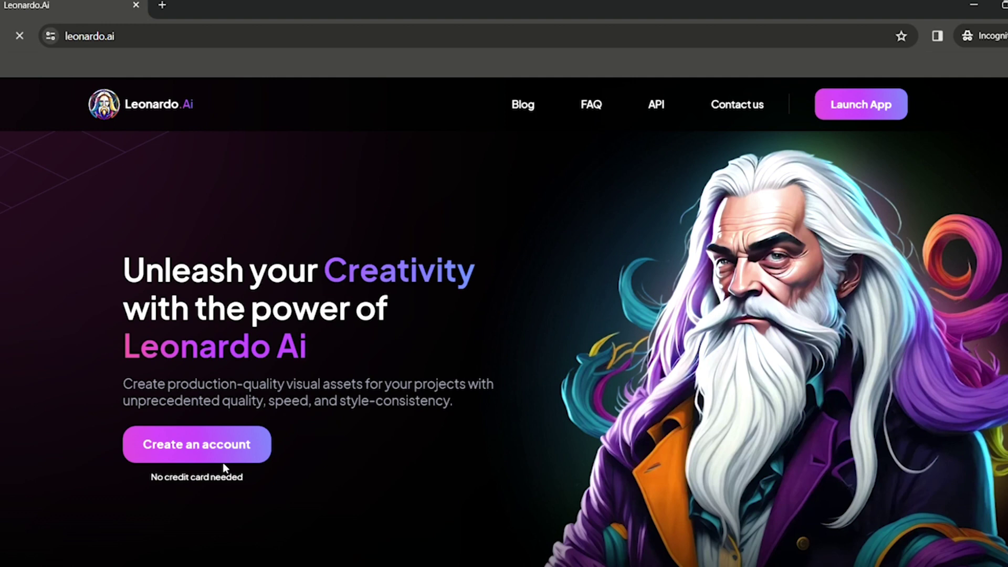
# Create a Leonardo.Ai account through Google sign-in, submitting the email and password
pyautogui.click(222, 451)
pyautogui.scroll(-2, 178, 289)
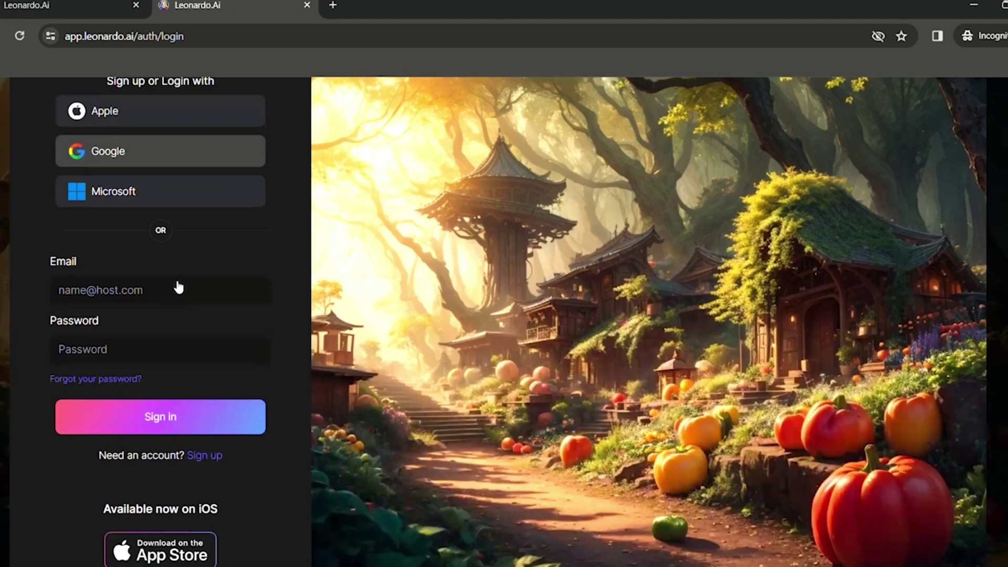
pyautogui.scroll(-2, 164, 382)
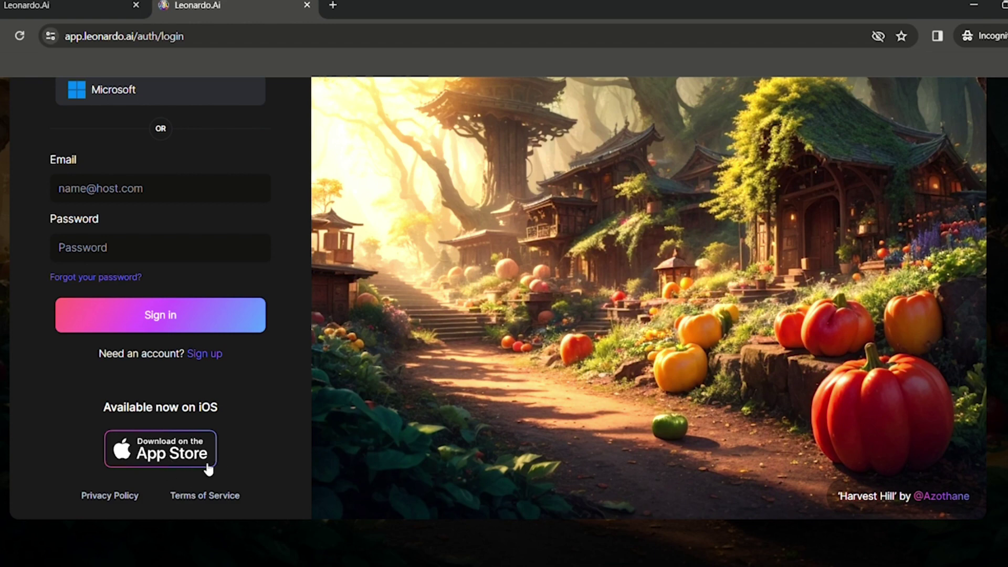
pyautogui.scroll(2, 174, 355)
pyautogui.scroll(2, 137, 281)
pyautogui.click(142, 310)
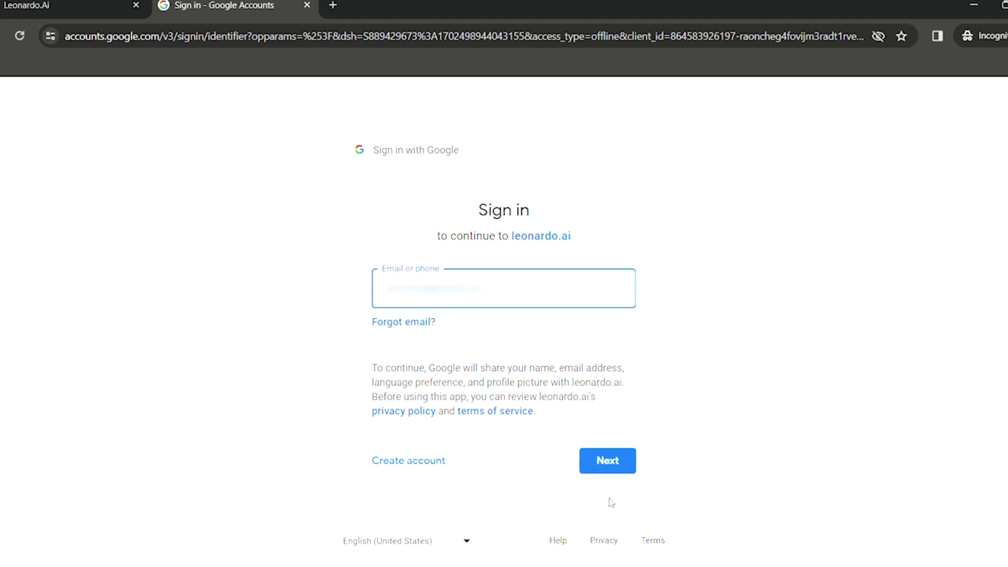
pyautogui.click(618, 470)
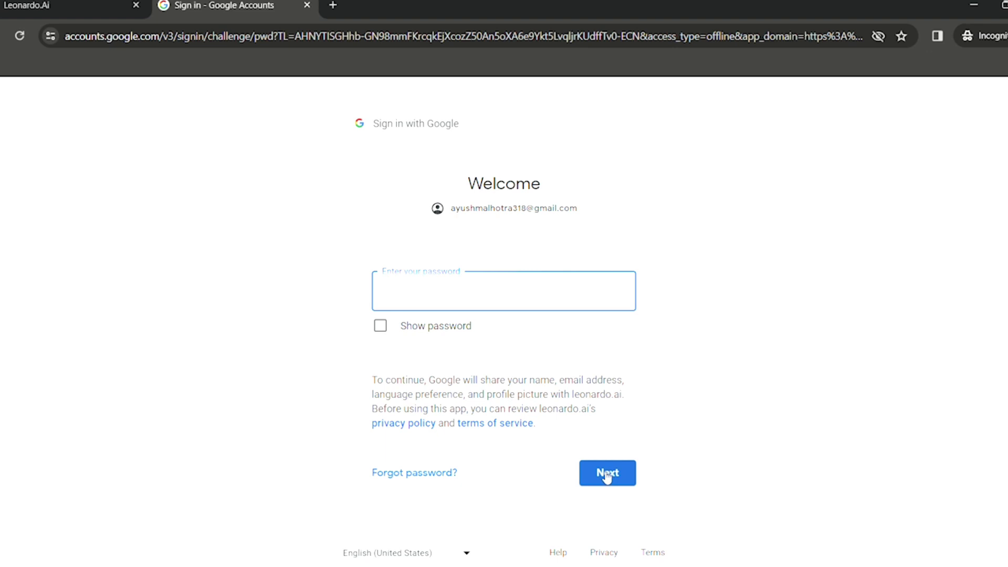
pyautogui.click(608, 476)
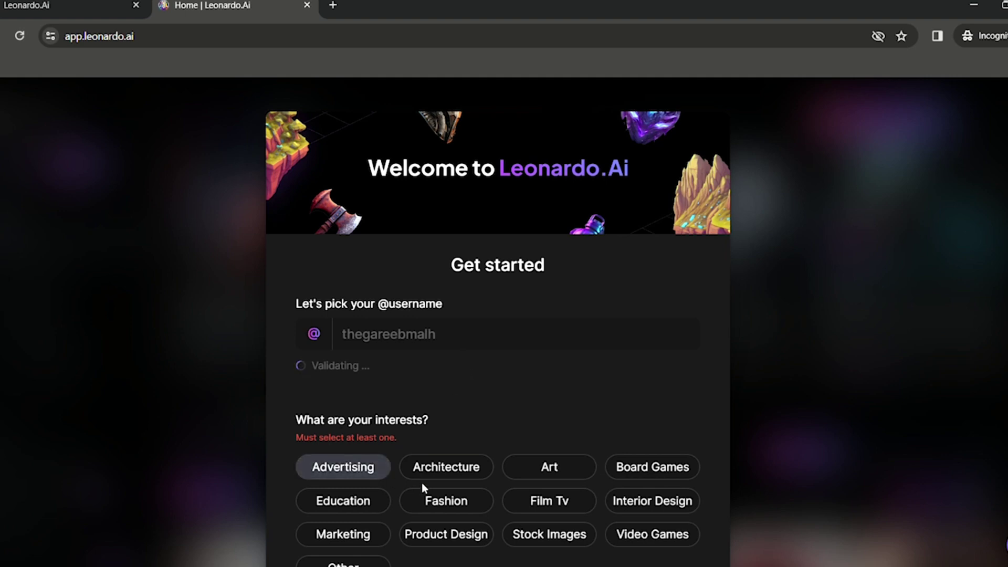
# Pick Product Design as an interest, finish the onboarding guide, and accept the Alchemy V2 offer
pyautogui.click(454, 542)
pyautogui.scroll(-3, 507, 409)
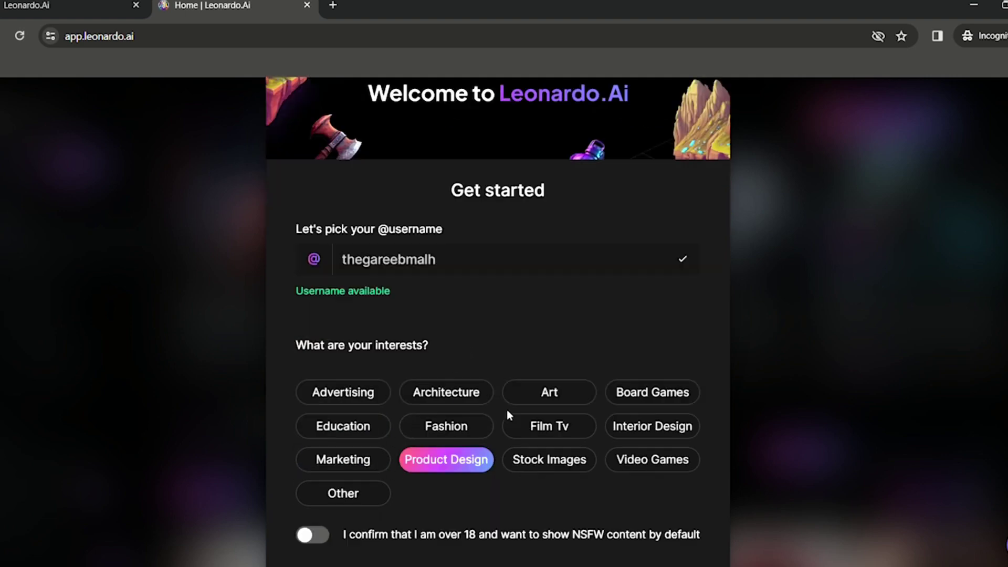
pyautogui.scroll(-2, 506, 446)
pyautogui.click(507, 510)
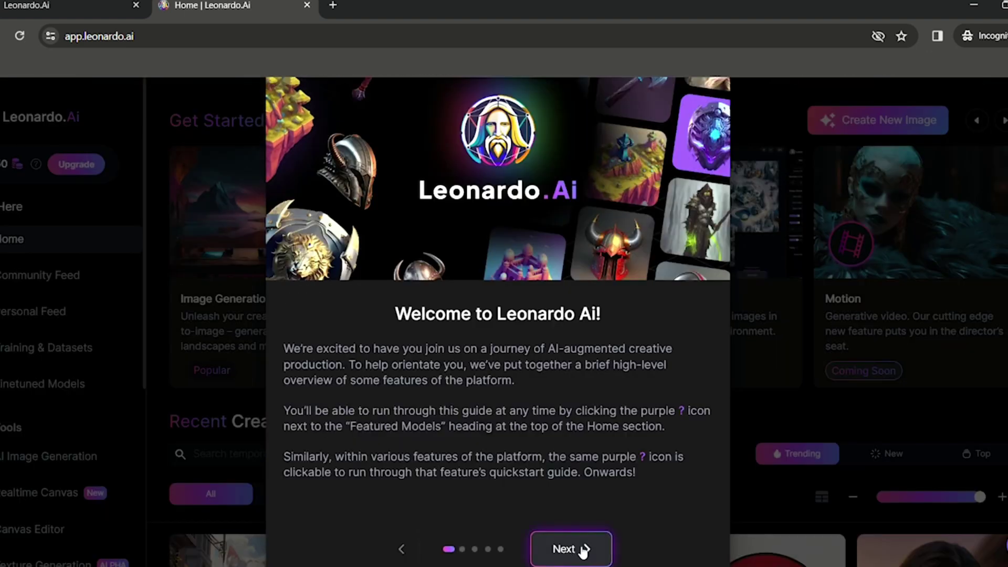
pyautogui.click(581, 553)
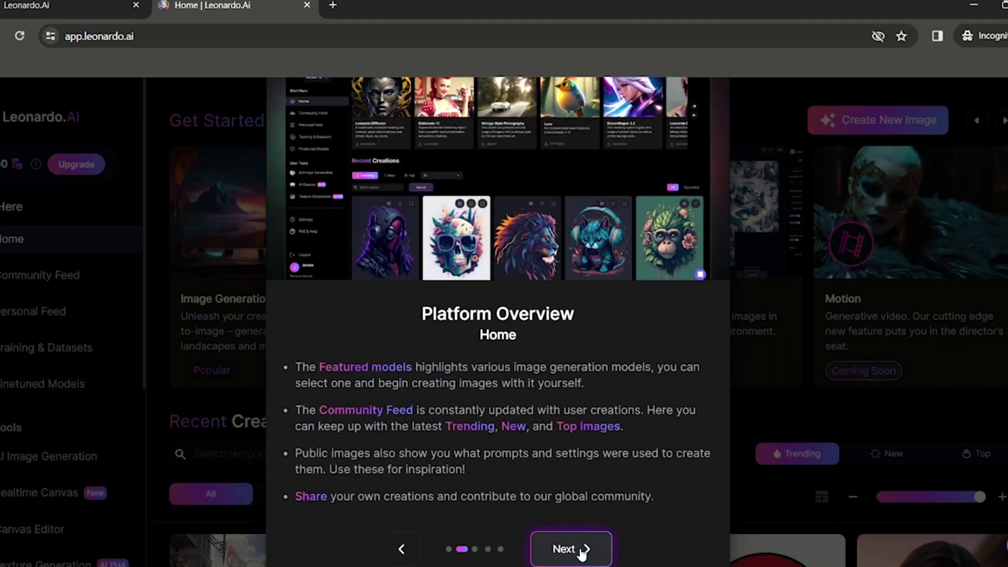
pyautogui.click(581, 555)
pyautogui.click(580, 551)
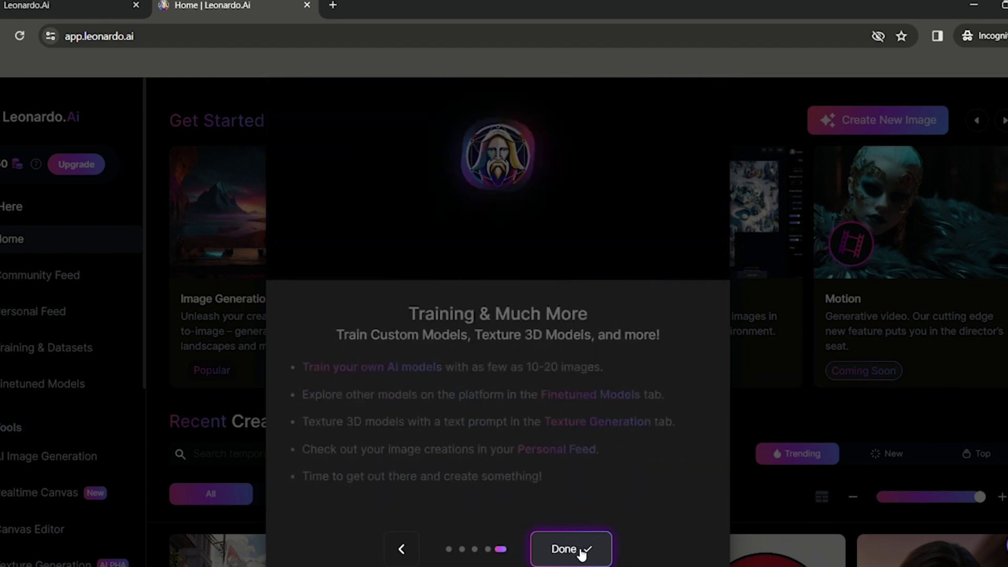
pyautogui.click(578, 550)
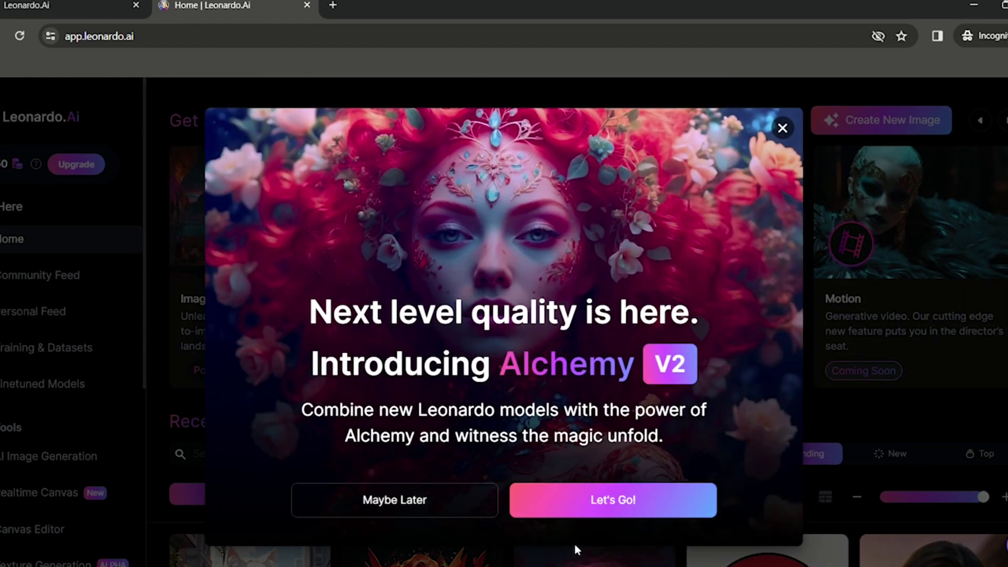
pyautogui.click(579, 512)
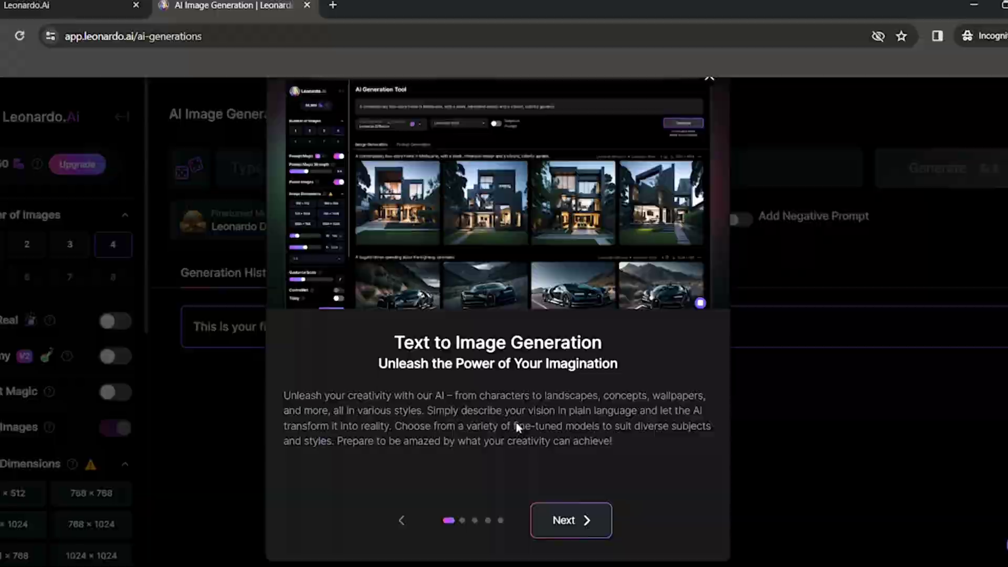
pyautogui.write('a p')
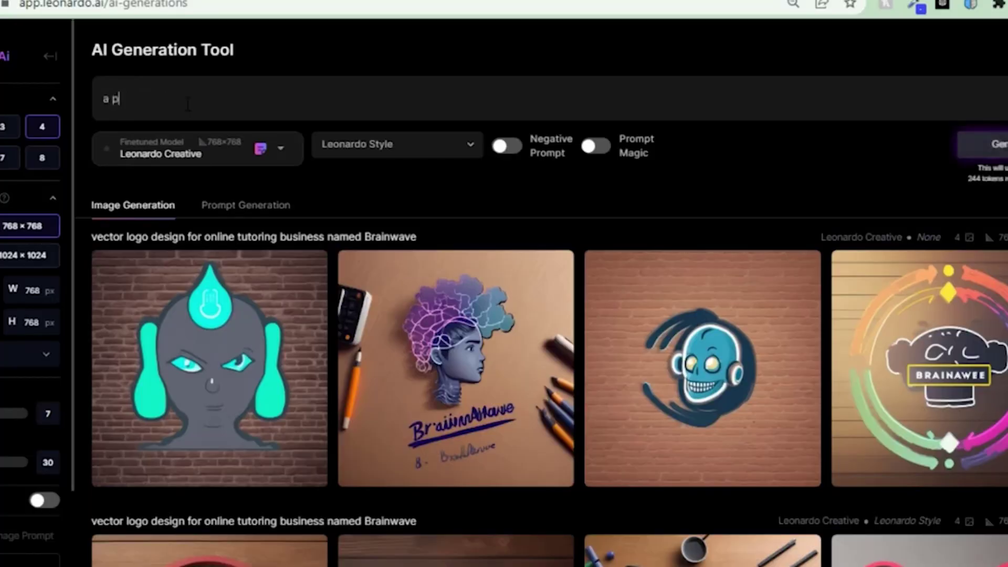
pyautogui.write('ackage desig')
pyautogui.write('n for ch')
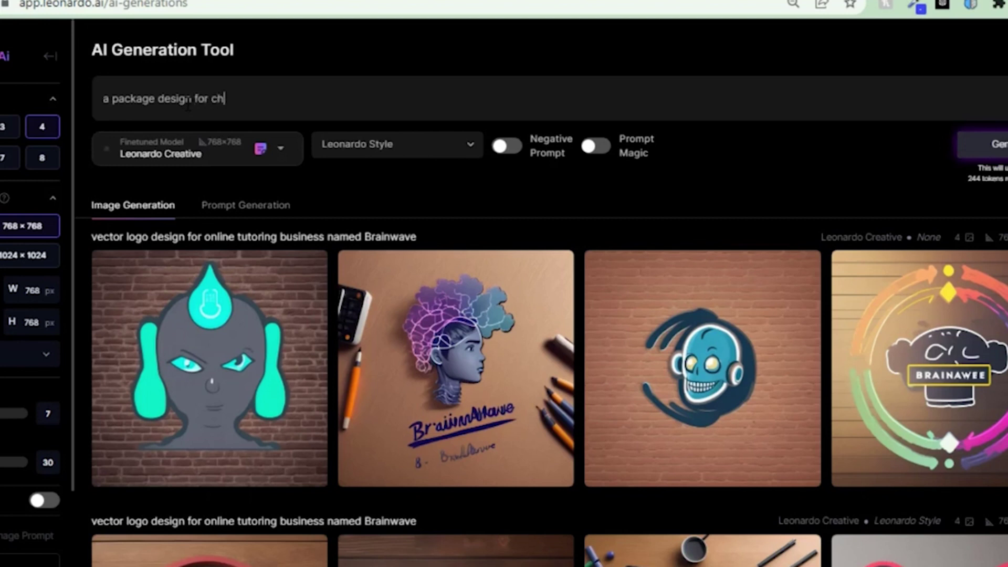
pyautogui.write('ocolate')
pyautogui.write(' with brand')
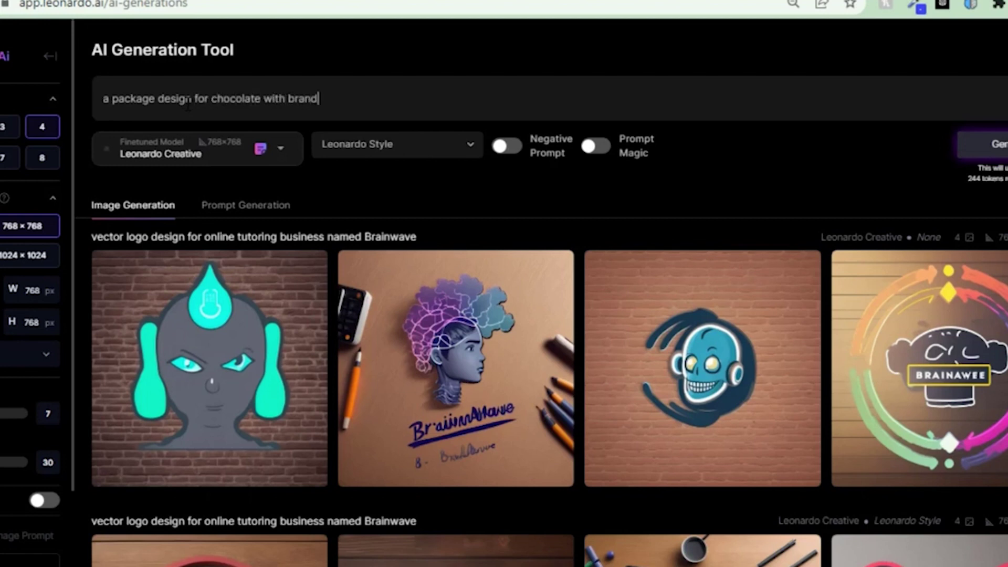
pyautogui.write(' name Ch')
pyautogui.write('oco Hol')
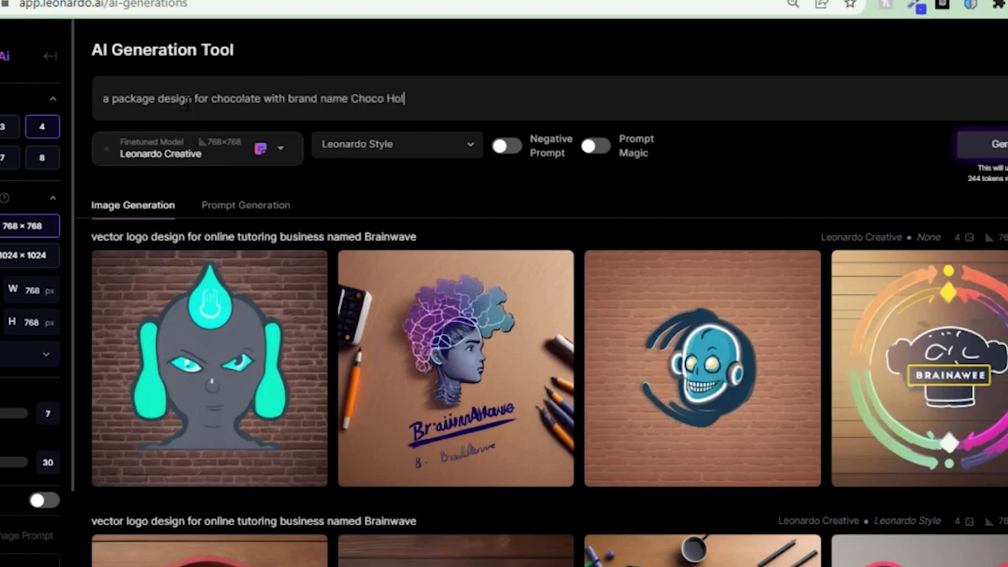
pyautogui.write('ix')
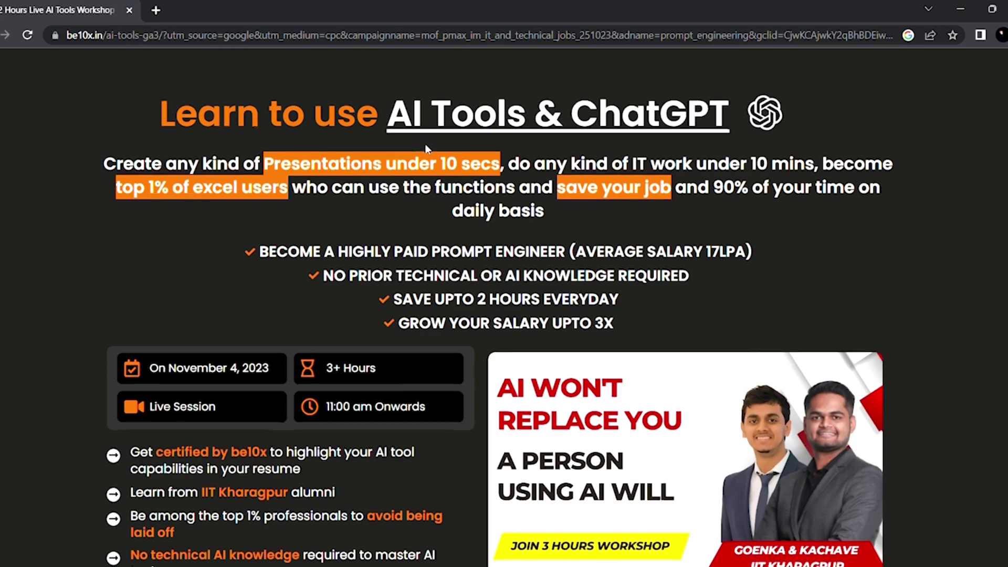
pyautogui.scroll(-2, 412, 140)
pyautogui.scroll(-1, 417, 142)
pyautogui.scroll(-2, 425, 145)
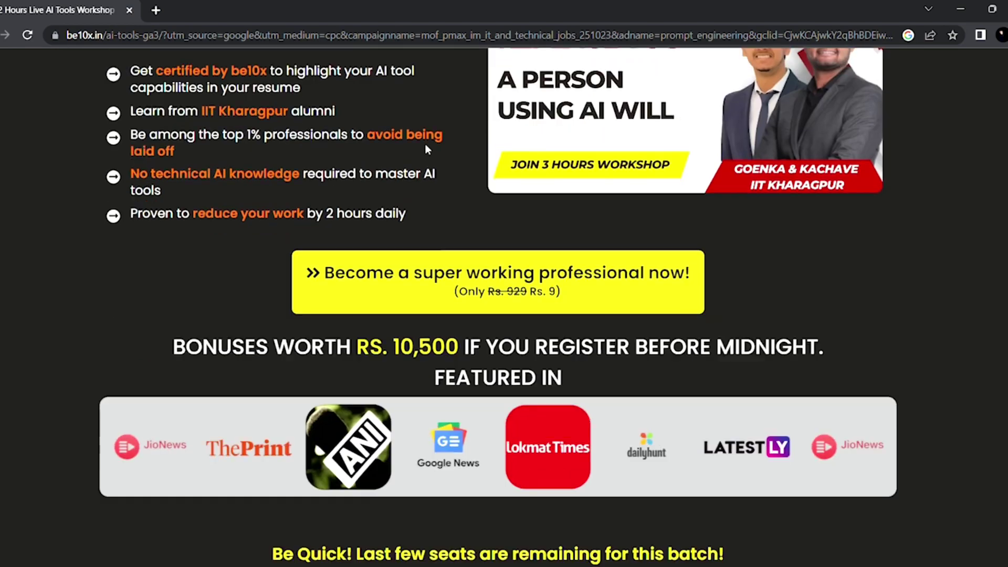
pyautogui.scroll(-1, 425, 145)
pyautogui.scroll(-2, 424, 144)
pyautogui.scroll(-2, 424, 144)
pyautogui.scroll(-2, 425, 144)
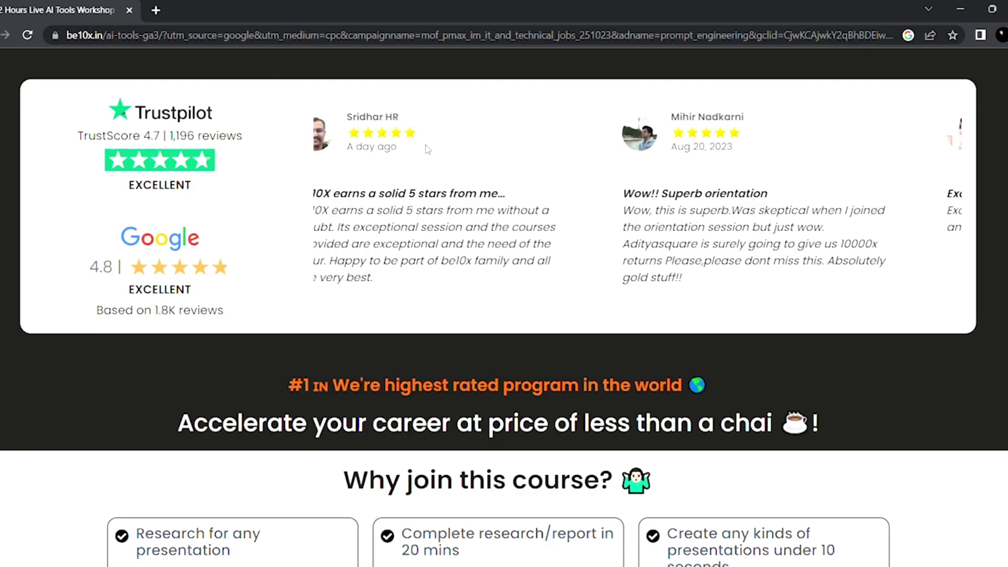
pyautogui.scroll(-3, 433, 149)
pyautogui.scroll(-1, 431, 150)
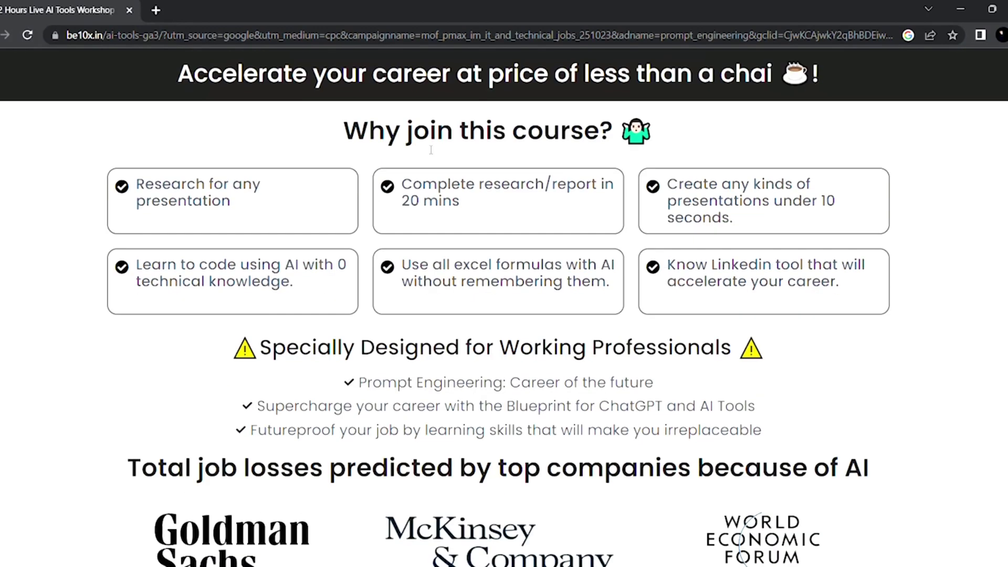
pyautogui.scroll(-1, 433, 149)
pyautogui.scroll(-3, 432, 149)
pyautogui.scroll(-1, 430, 149)
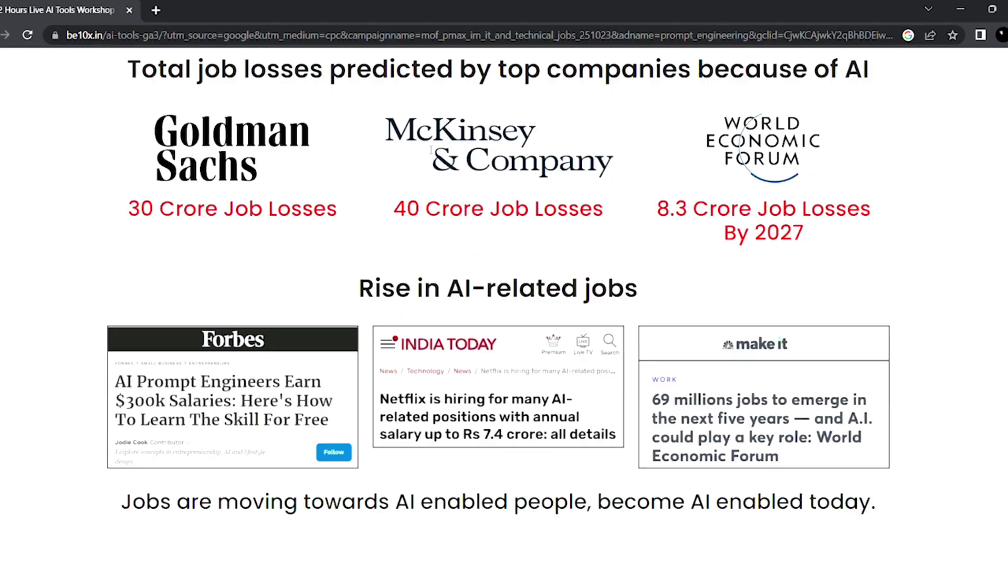
pyautogui.scroll(4, 430, 150)
pyautogui.scroll(4, 430, 151)
pyautogui.scroll(3, 433, 149)
pyautogui.scroll(5, 432, 150)
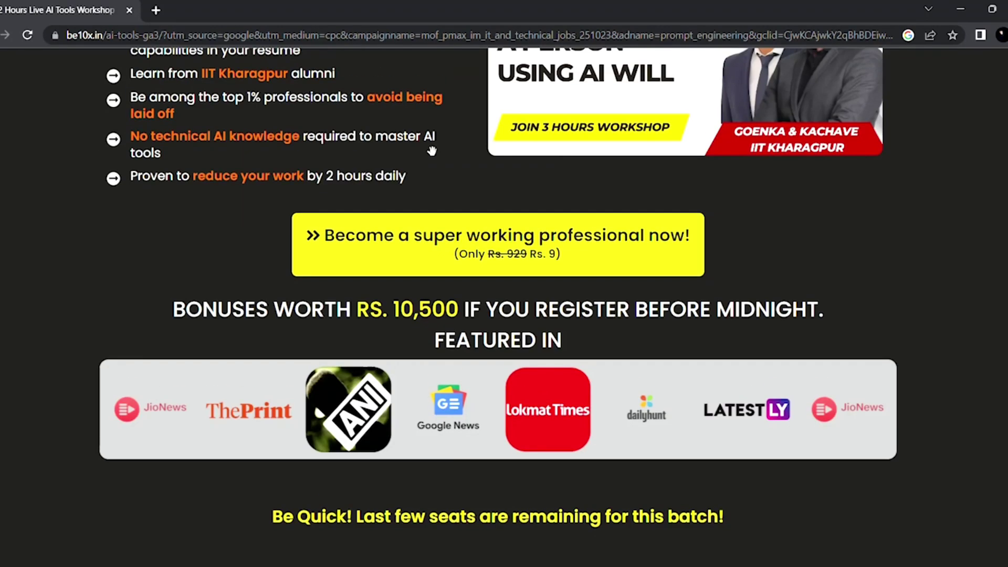
pyautogui.scroll(4, 430, 149)
pyautogui.scroll(1, 426, 148)
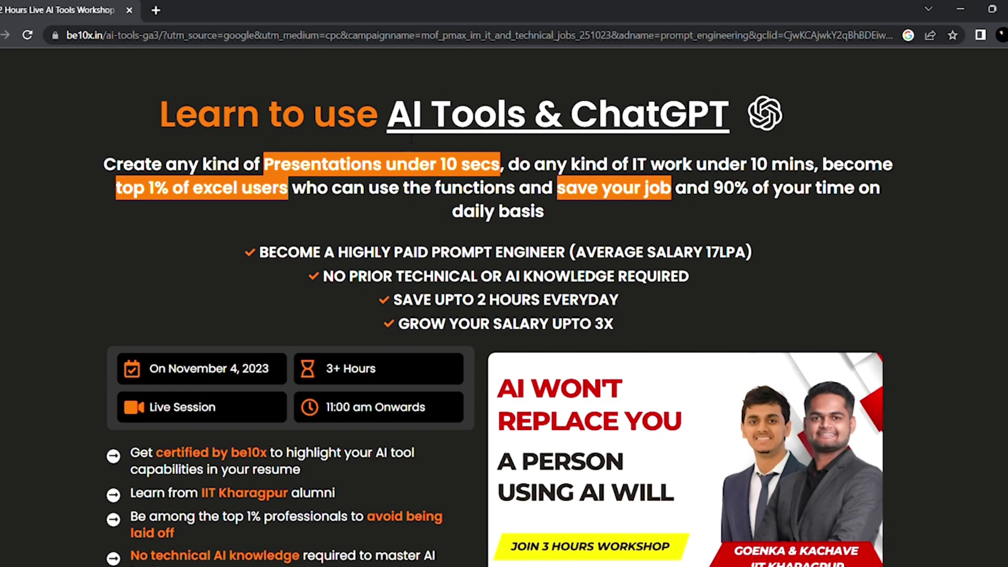
pyautogui.scroll(-2, 426, 148)
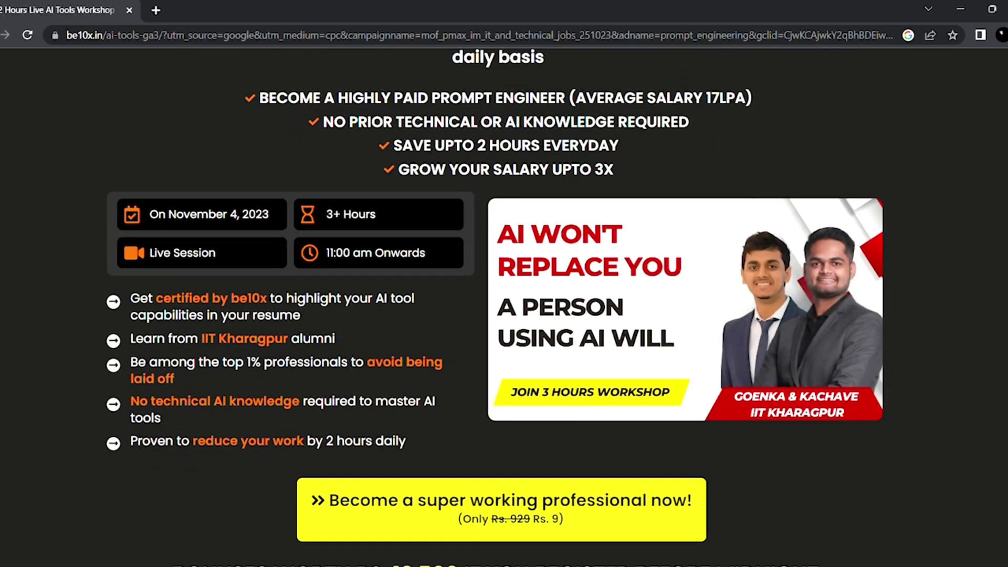
pyautogui.scroll(-2, 425, 148)
pyautogui.scroll(-2, 425, 144)
pyautogui.scroll(-1, 425, 144)
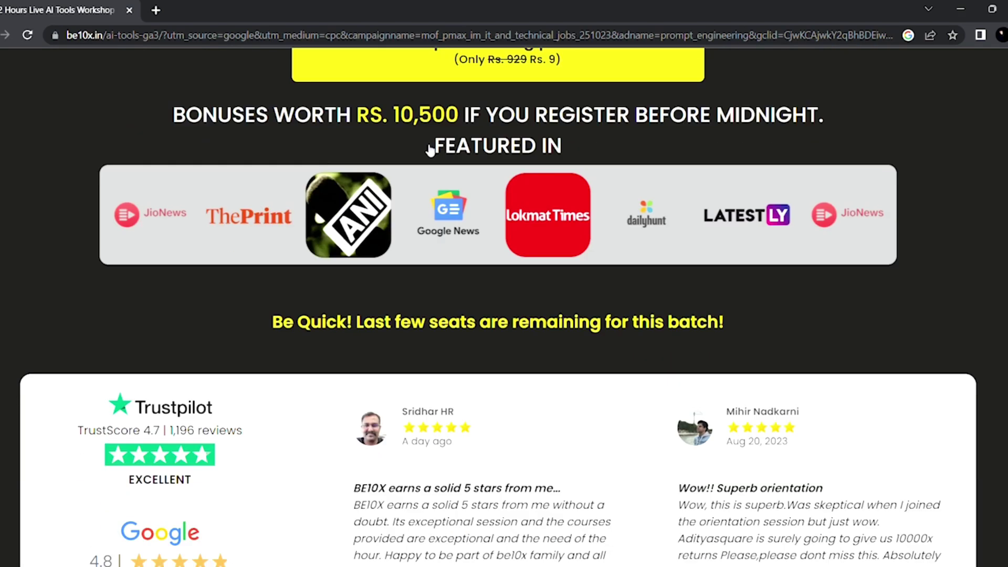
pyautogui.scroll(-2, 425, 144)
pyautogui.scroll(-1, 426, 149)
pyautogui.scroll(-3, 425, 149)
pyautogui.scroll(-1, 431, 150)
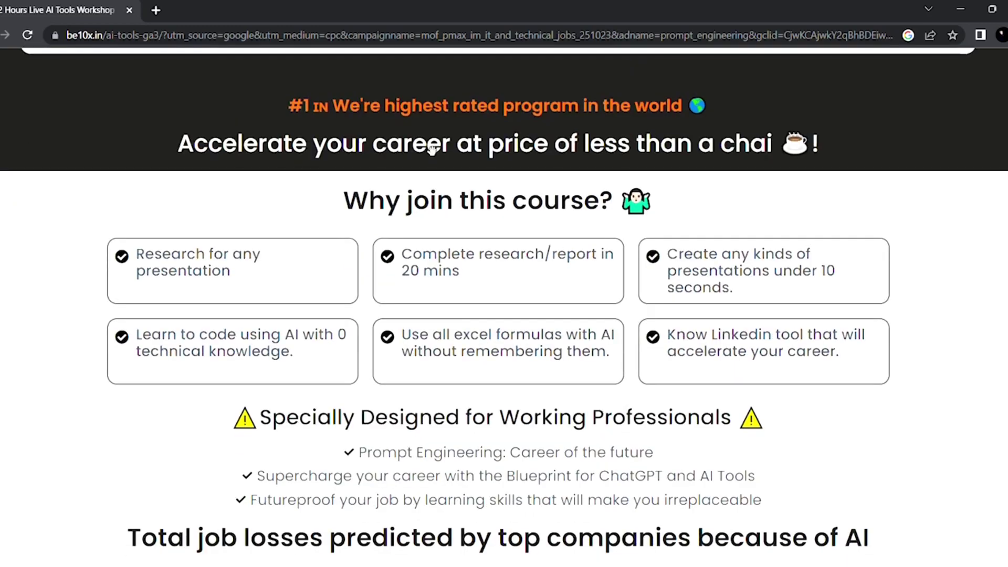
pyautogui.scroll(-1, 428, 150)
pyautogui.scroll(-1, 428, 149)
pyautogui.scroll(-2, 428, 150)
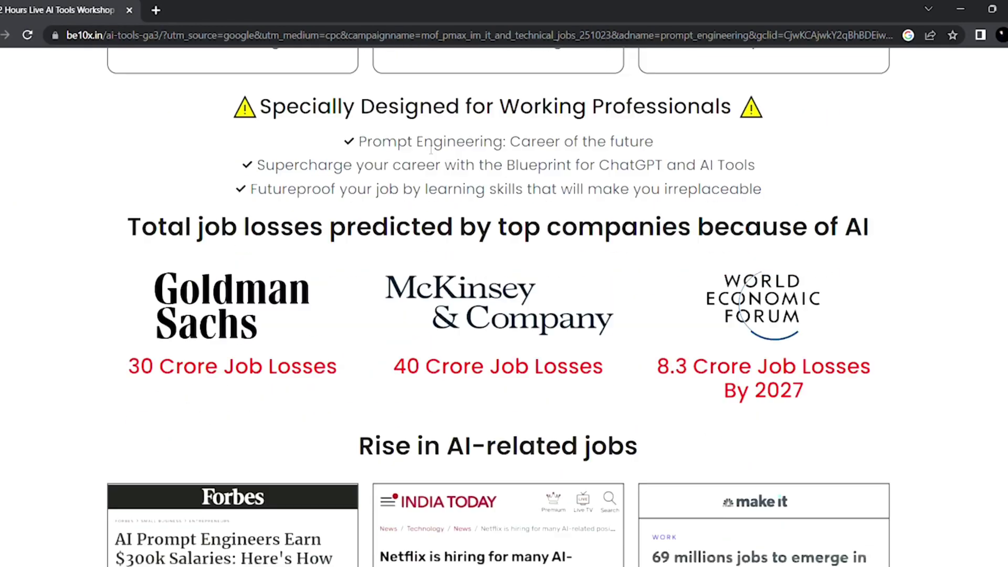
pyautogui.scroll(-2, 430, 150)
pyautogui.scroll(4, 431, 150)
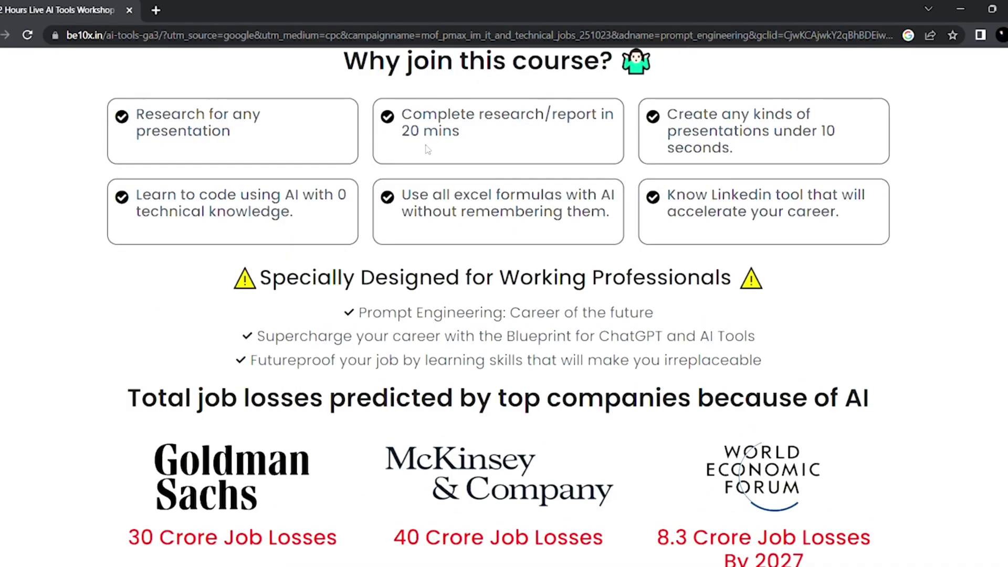
pyautogui.scroll(3, 431, 150)
pyautogui.scroll(4, 431, 151)
pyautogui.scroll(2, 432, 151)
pyautogui.scroll(4, 432, 151)
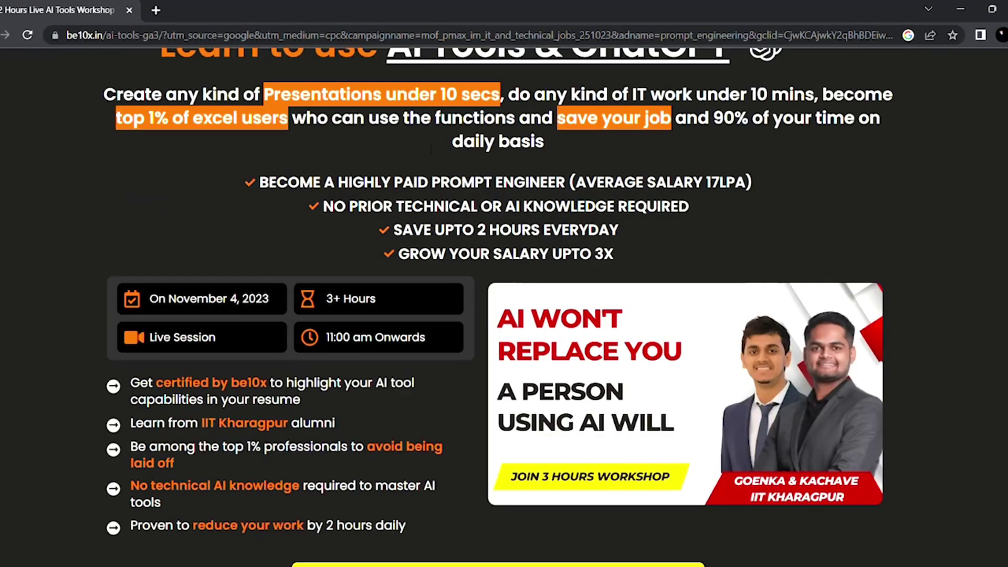
pyautogui.scroll(1, 425, 148)
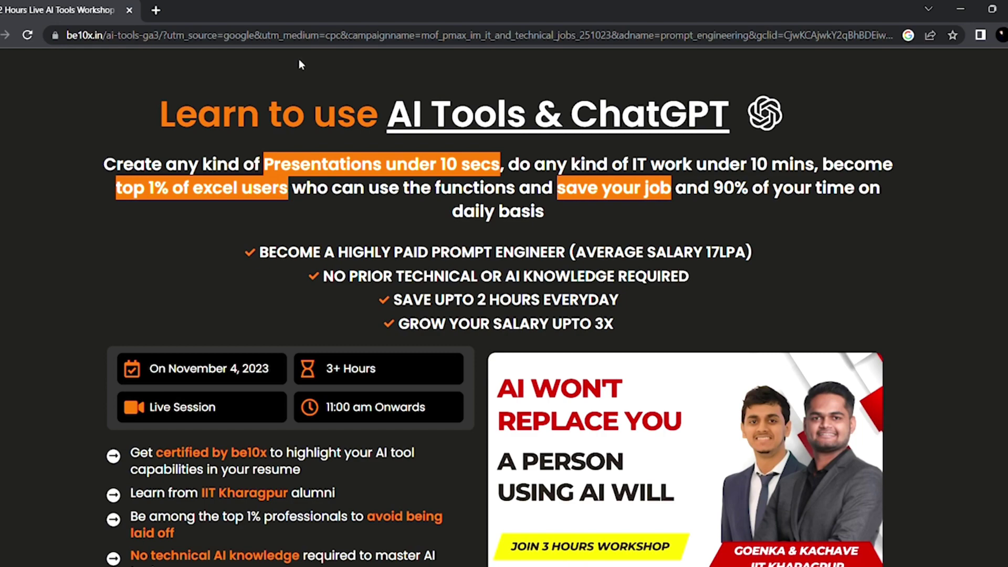
pyautogui.scroll(-2, 414, 141)
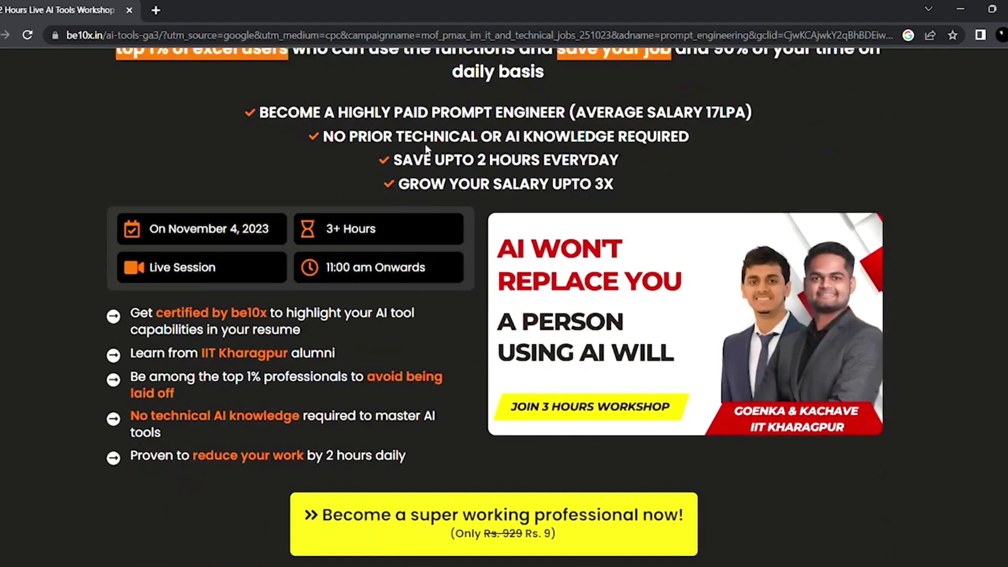
pyautogui.scroll(-1, 417, 143)
pyautogui.scroll(-2, 424, 144)
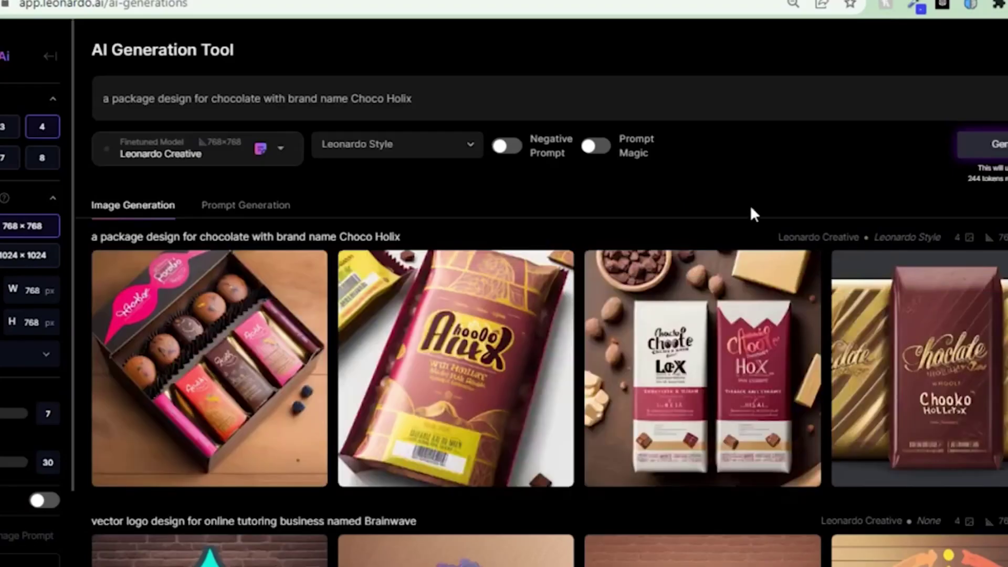
# Enlarge the first Choco Holix package image and browse through all four designs
pyautogui.click(225, 347)
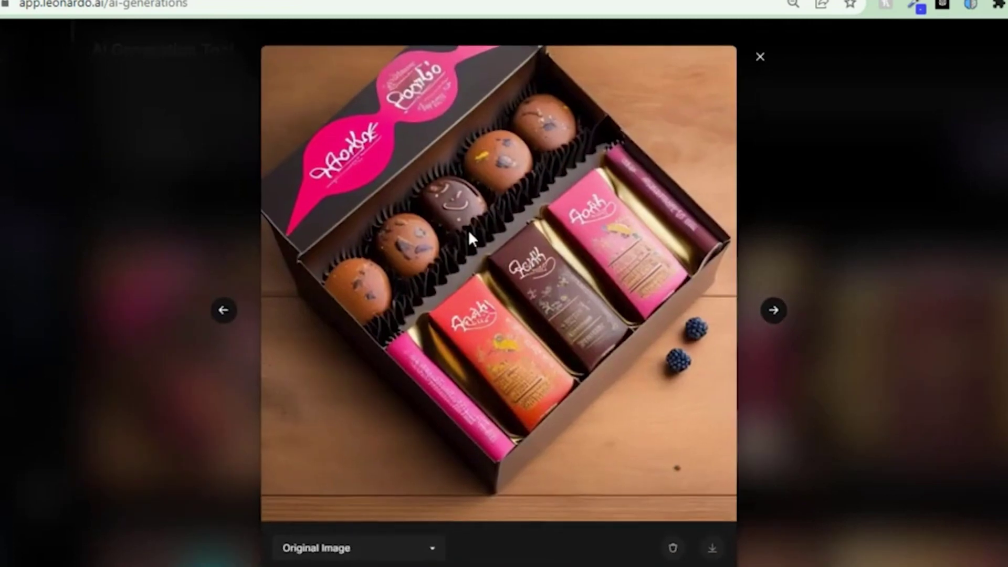
pyautogui.click(783, 315)
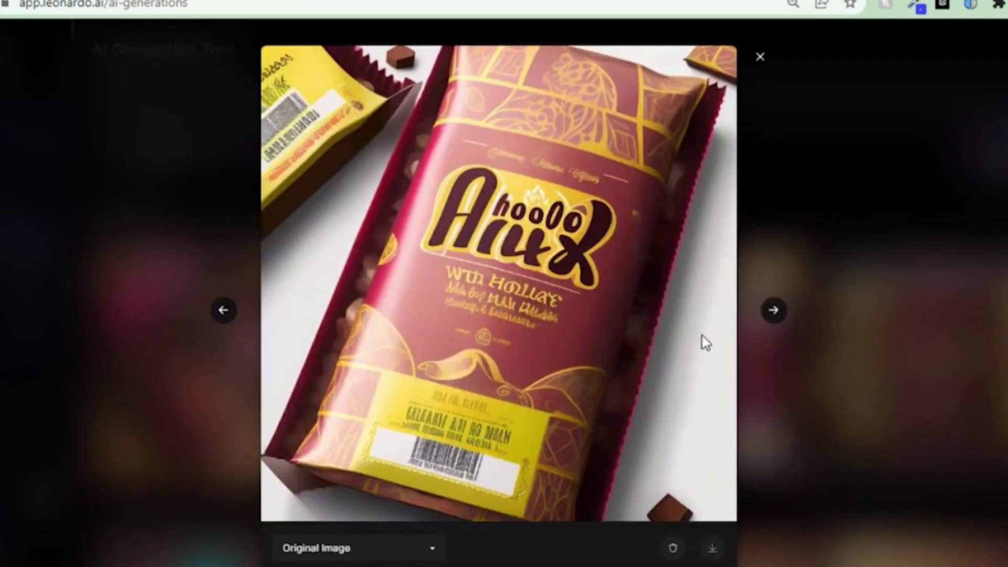
pyautogui.click(783, 316)
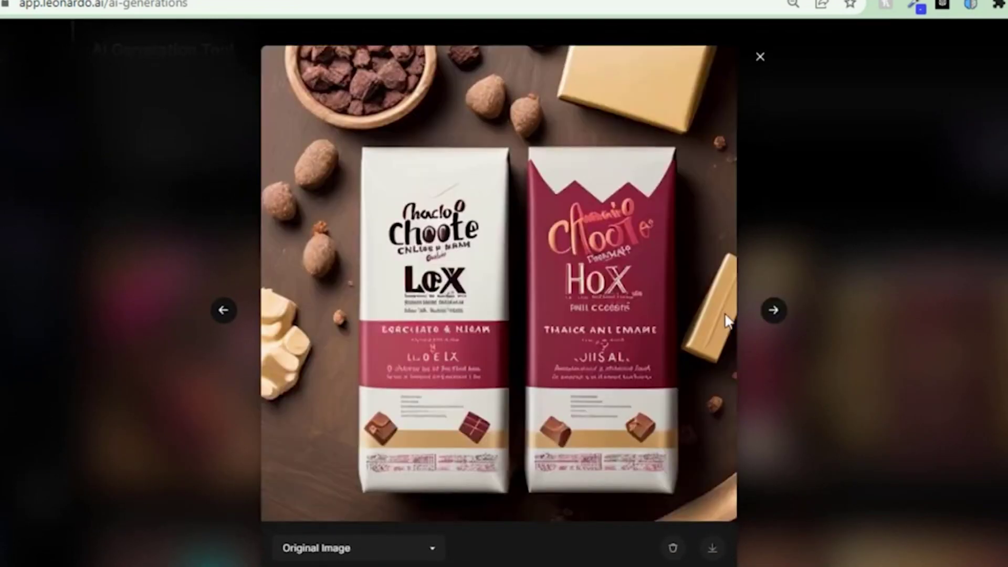
pyautogui.click(775, 315)
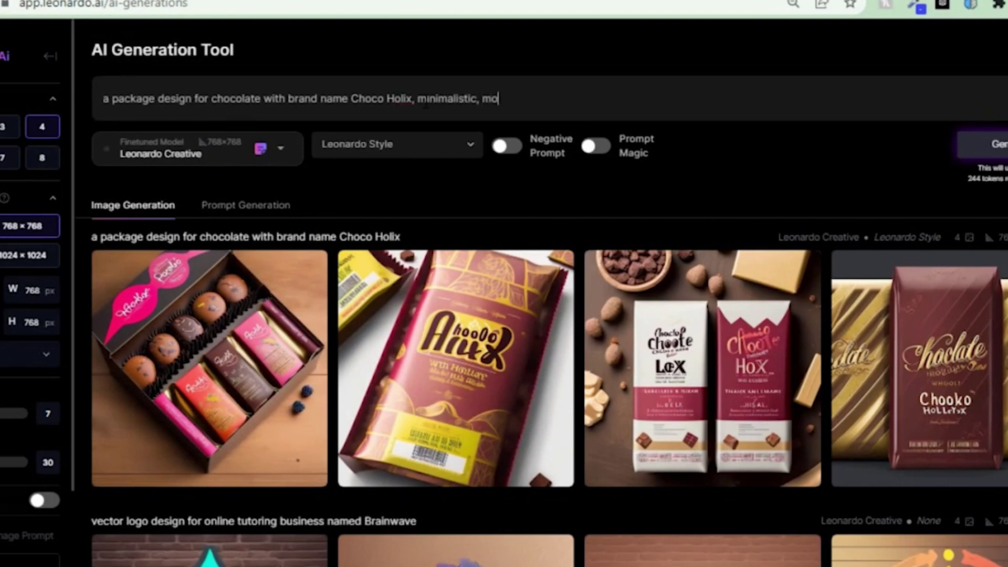
pyautogui.write('dern, ')
pyautogui.write('brown and white')
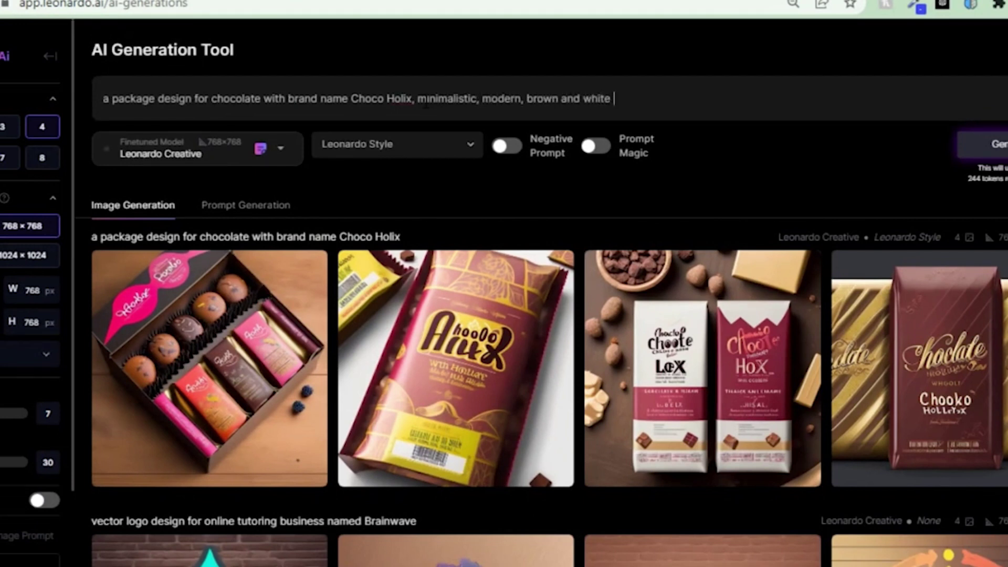
# Generate images for the extended minimalistic chocolate prompt and browse the four results enlarged
pyautogui.click(983, 150)
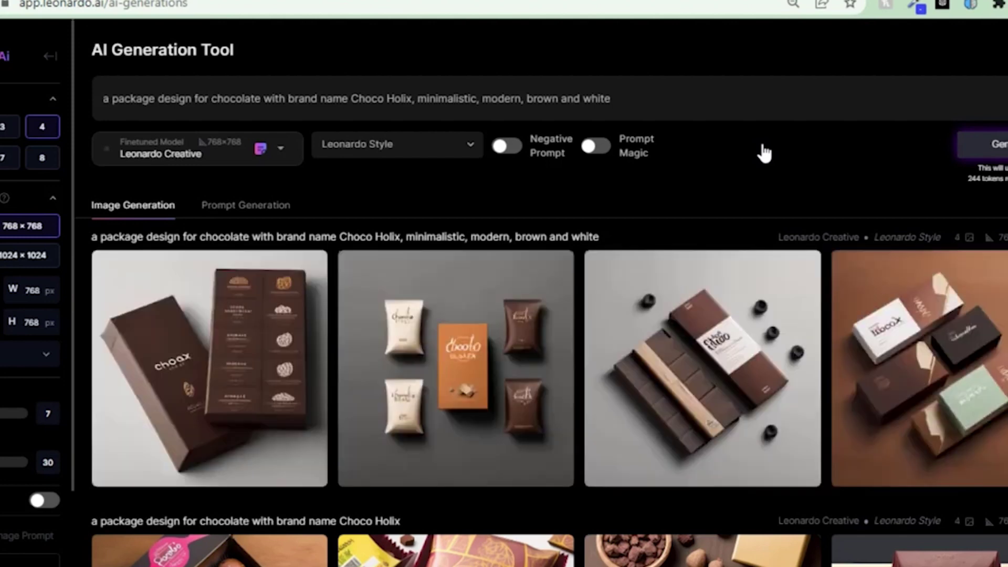
pyautogui.click(229, 311)
pyautogui.click(777, 315)
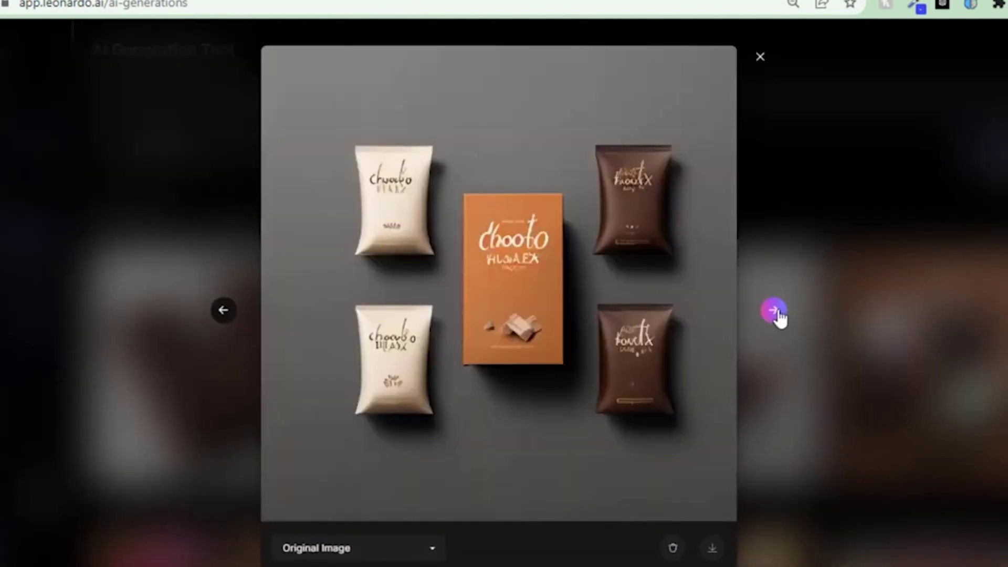
pyautogui.click(779, 315)
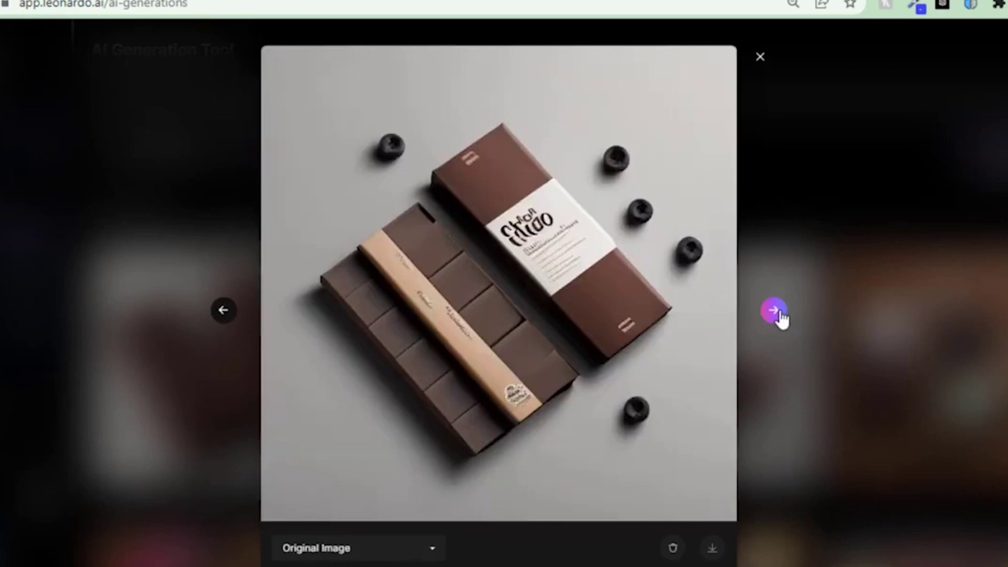
pyautogui.click(778, 316)
pyautogui.click(776, 313)
# Close the preview and replace the prompt with the Super Buddy dog supplements brief
pyautogui.click(760, 57)
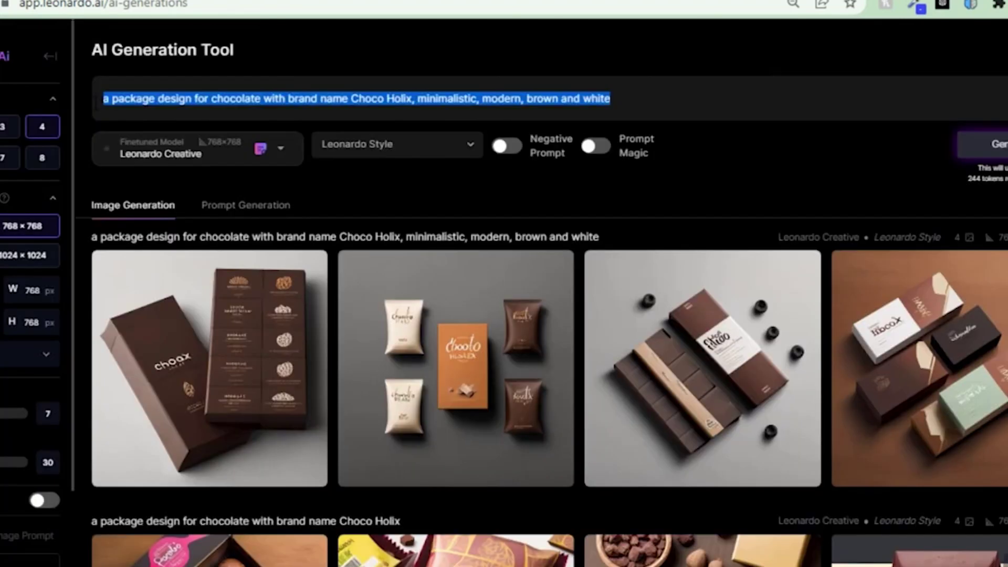
pyautogui.hotkey('ctrl', 'v')
pyautogui.press('Home')
# Edit the Super Buddy dog supplement prompt text and enable the Negative Prompt option
pyautogui.moveTo(104, 98); pyautogui.dragTo(764, 98)
pyautogui.click(714, 98)
pyautogui.moveTo(968, 99); pyautogui.dragTo(1004, 99)
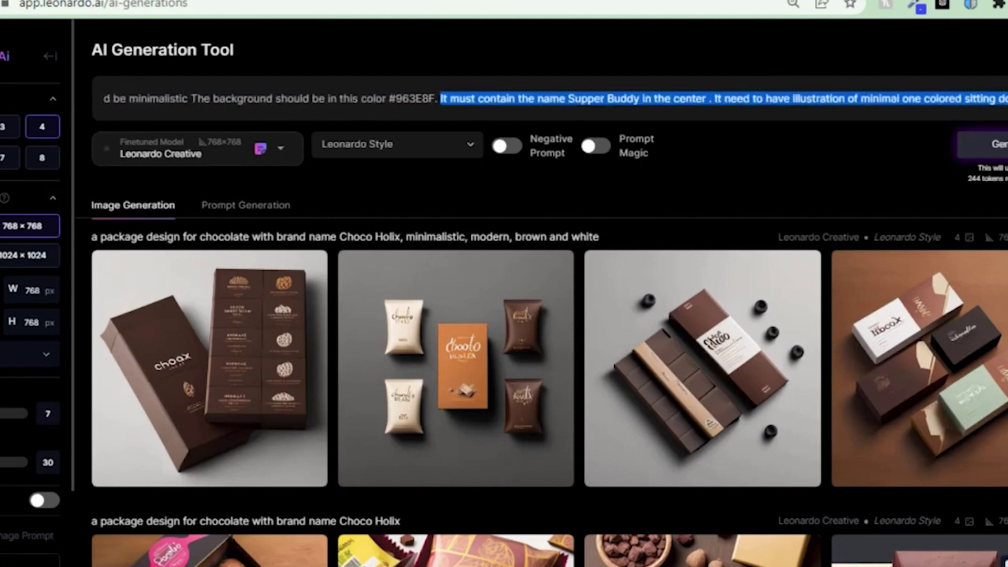
pyautogui.moveTo(716, 99); pyautogui.dragTo(1004, 99)
pyautogui.click(790, 98)
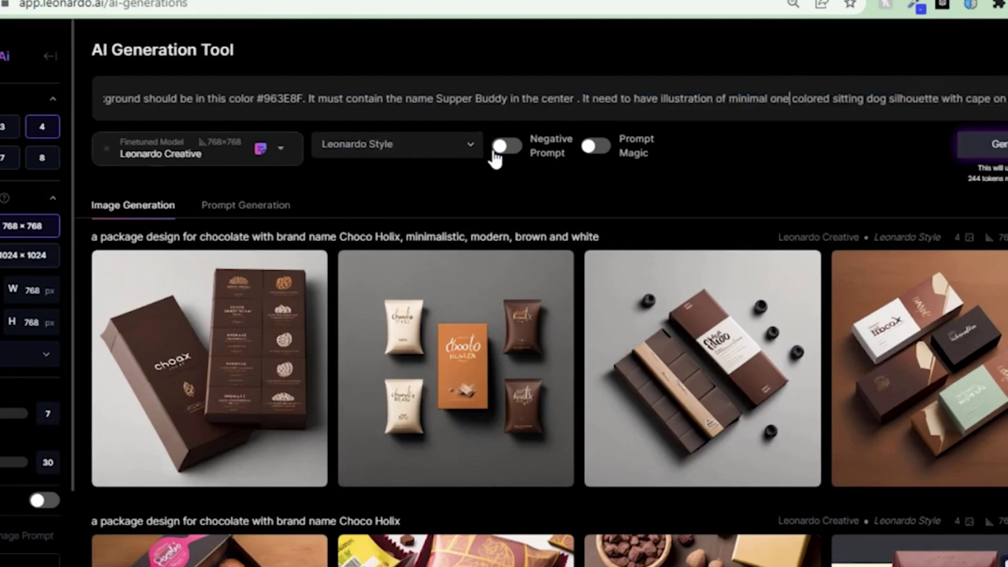
pyautogui.click(500, 148)
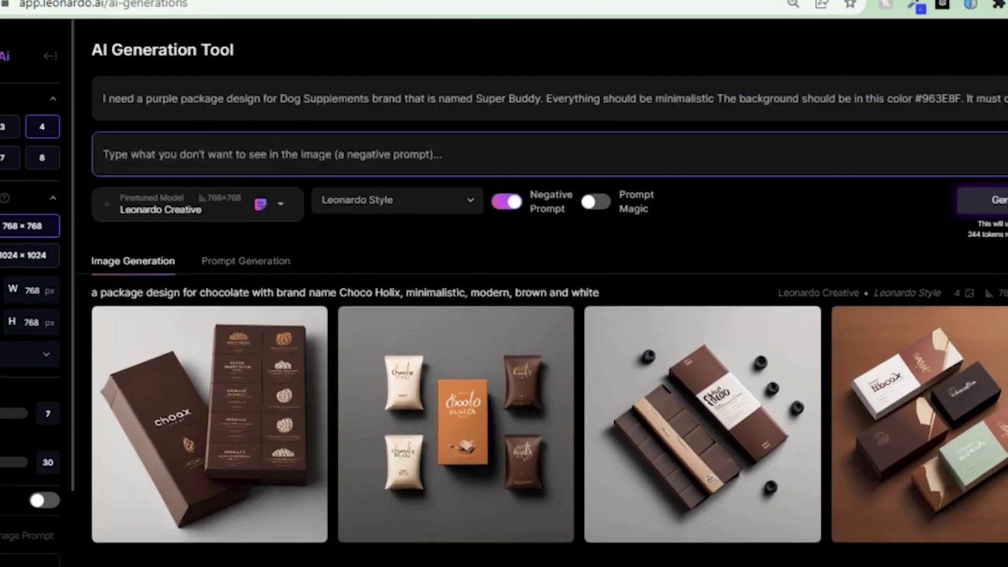
pyautogui.write("I don't want rea")
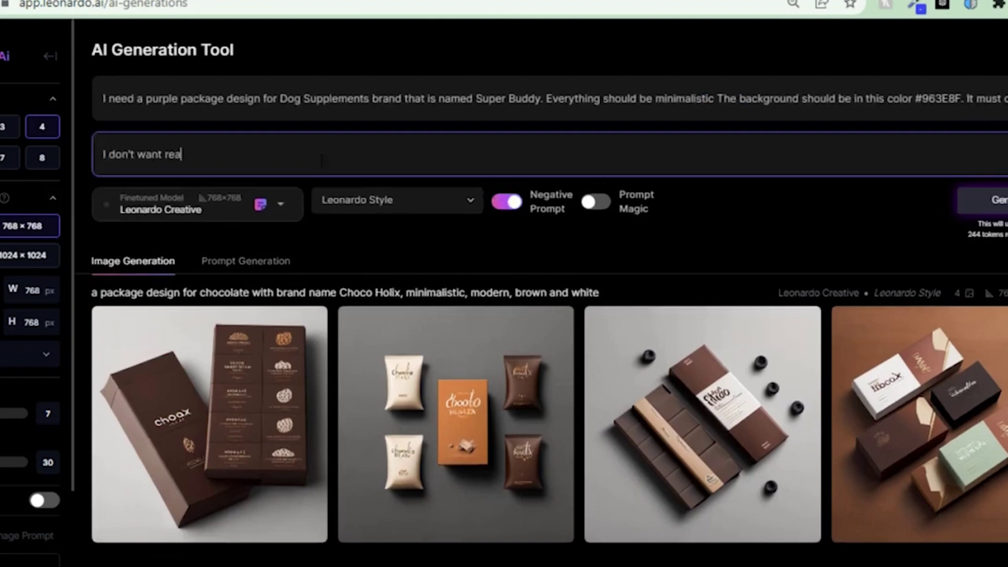
pyautogui.write('listic images of ')
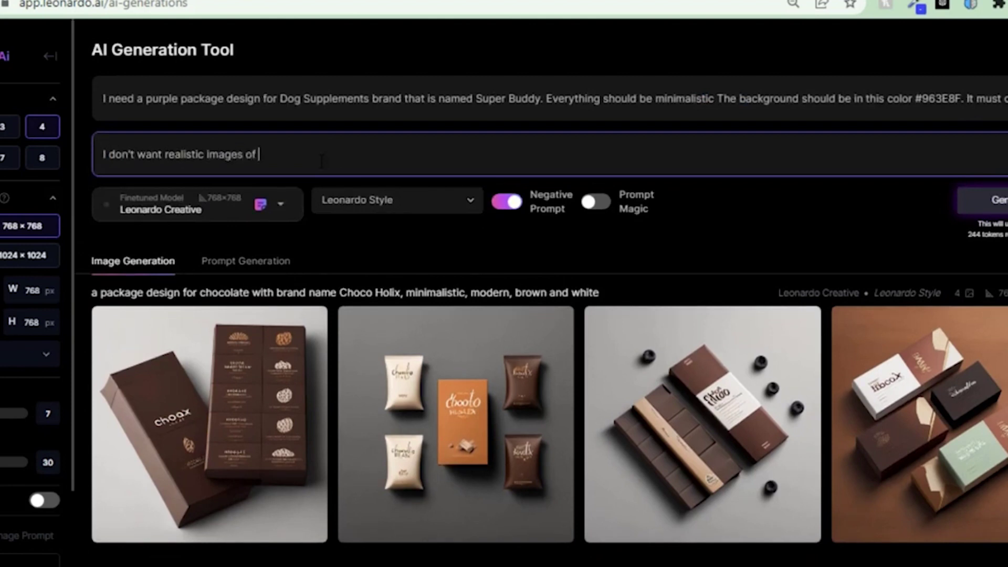
pyautogui.write('dog')
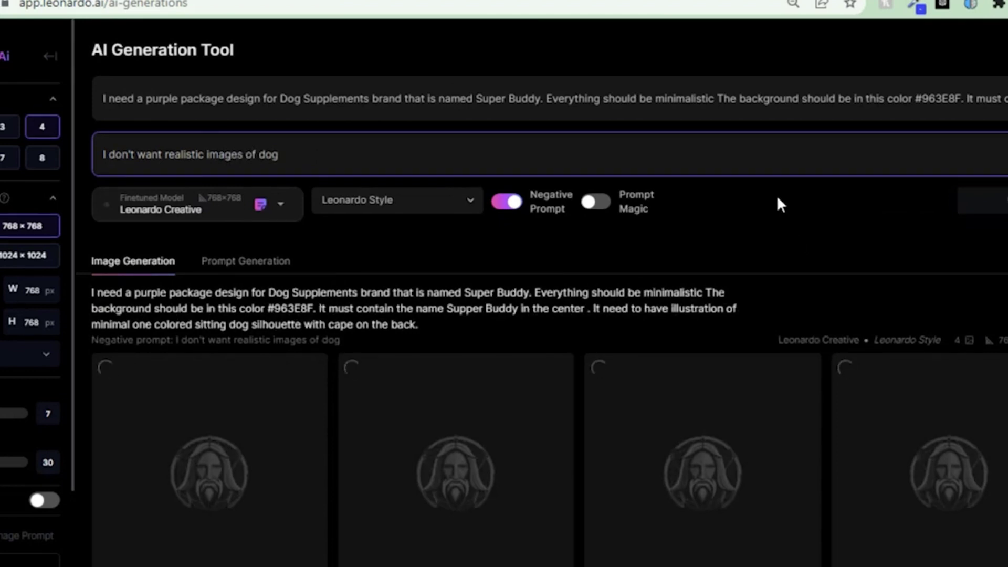
pyautogui.scroll(-2, 735, 251)
pyautogui.scroll(-2, 618, 163)
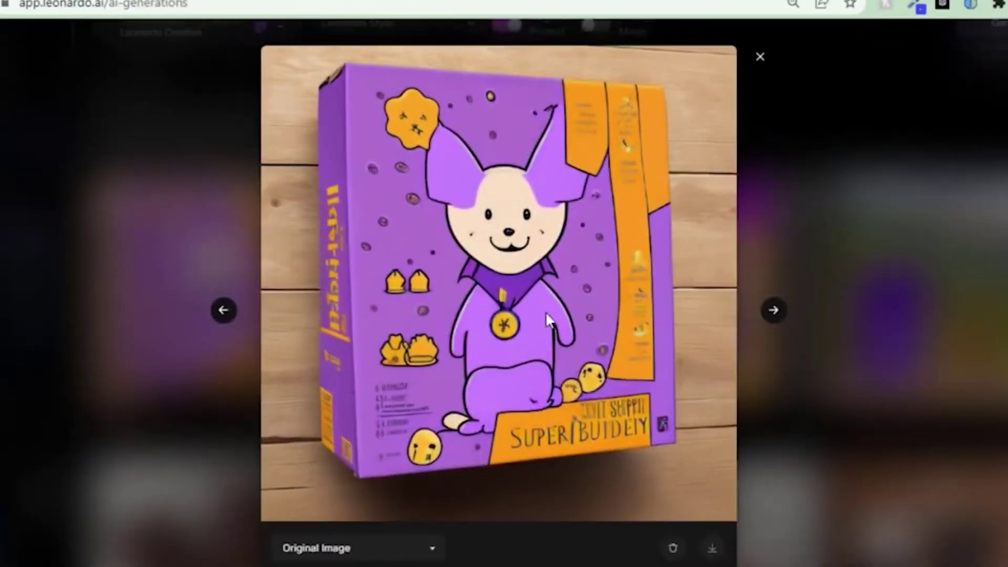
# Step through all four enlarged Super Buddy package designs, then close the viewer
pyautogui.click(774, 311)
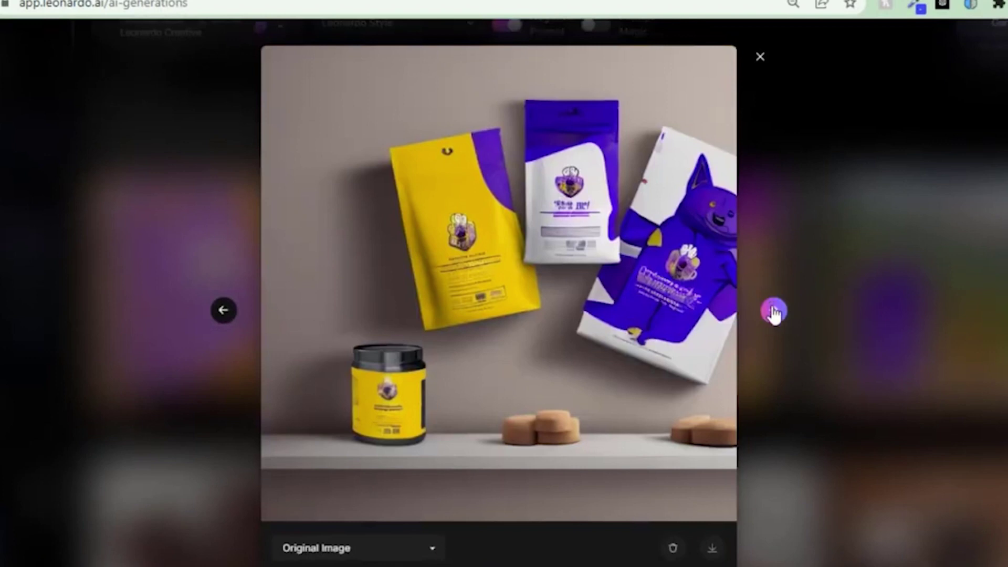
pyautogui.click(774, 311)
pyautogui.click(774, 312)
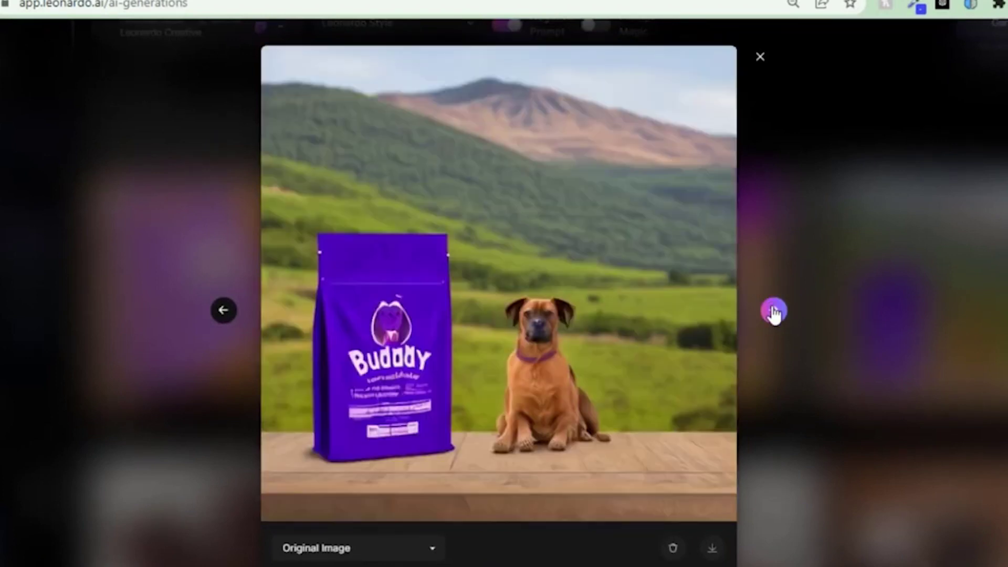
pyautogui.click(774, 312)
pyautogui.click(761, 57)
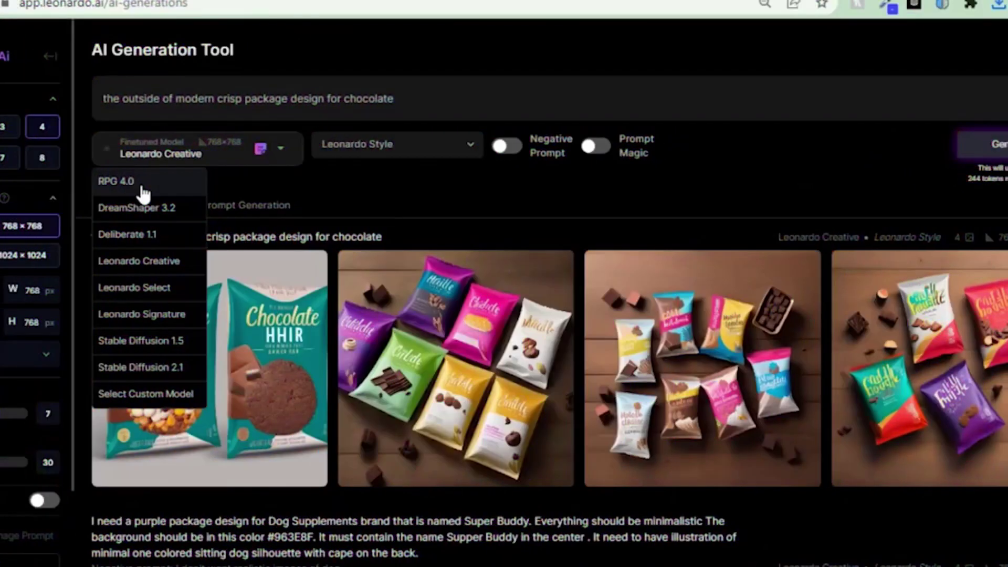
# Generate crisp chocolate packets with the RPG 4.0 model and view each one enlarged
pyautogui.click(115, 183)
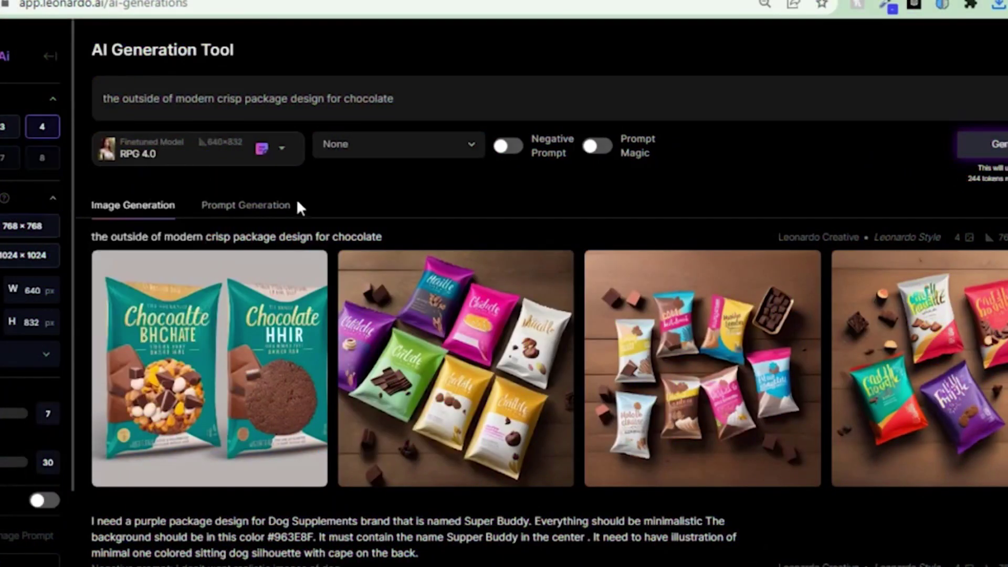
pyautogui.click(984, 156)
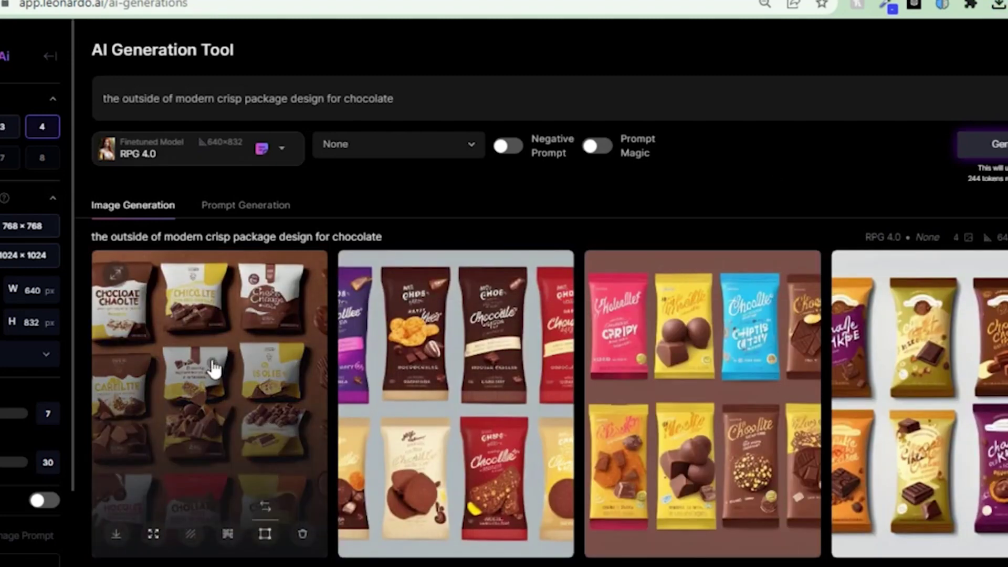
pyautogui.click(214, 368)
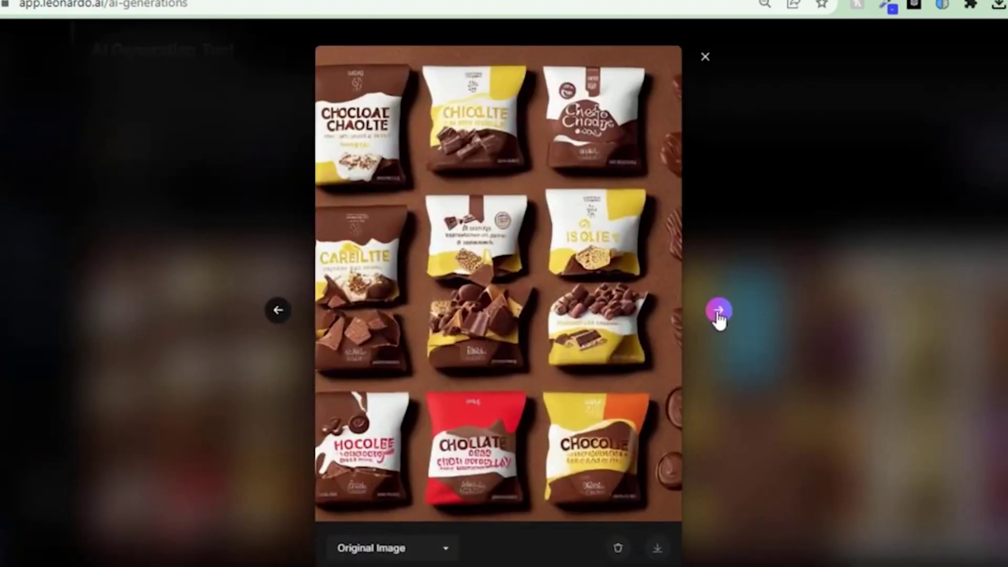
pyautogui.click(719, 312)
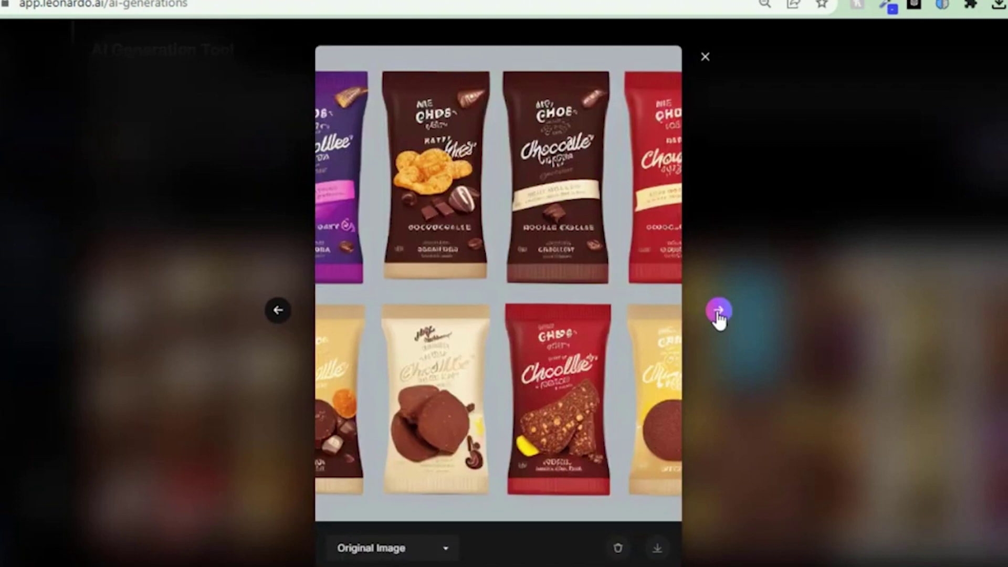
pyautogui.click(718, 313)
pyautogui.click(719, 313)
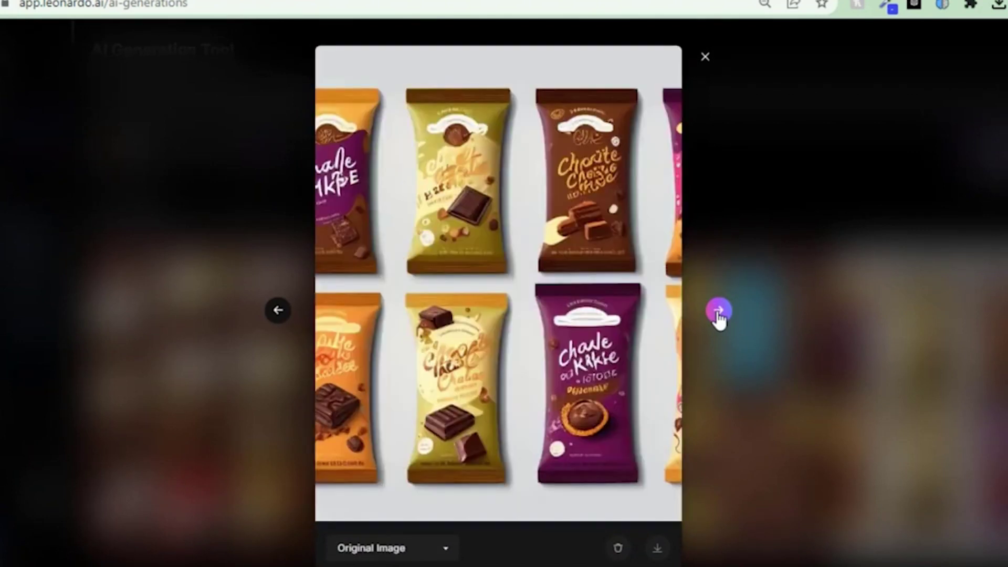
pyautogui.click(705, 57)
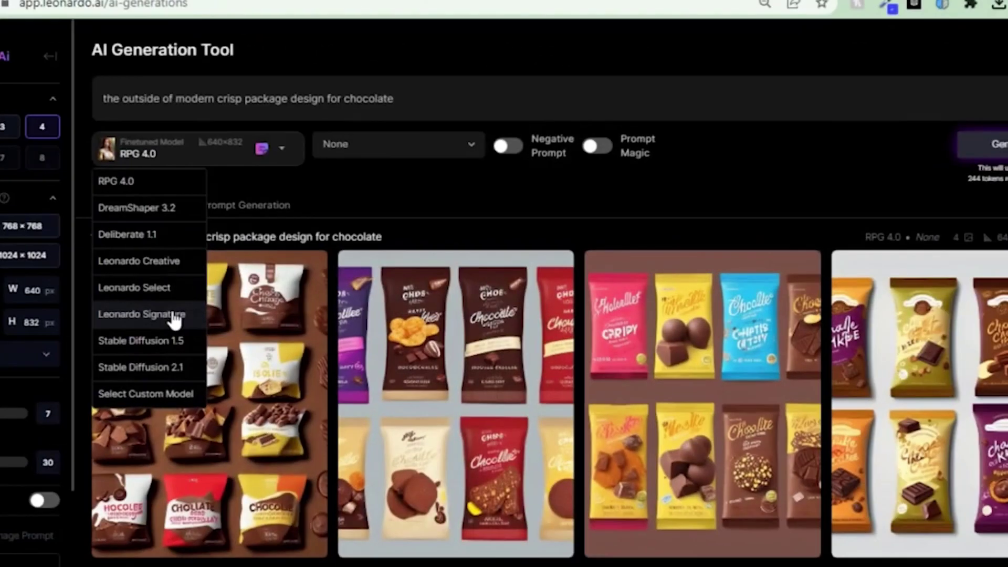
# Switch to Leonardo Signature, append ', brand name Choco Holix, minimalist, modern' and generate
pyautogui.click(142, 313)
pyautogui.click(415, 98)
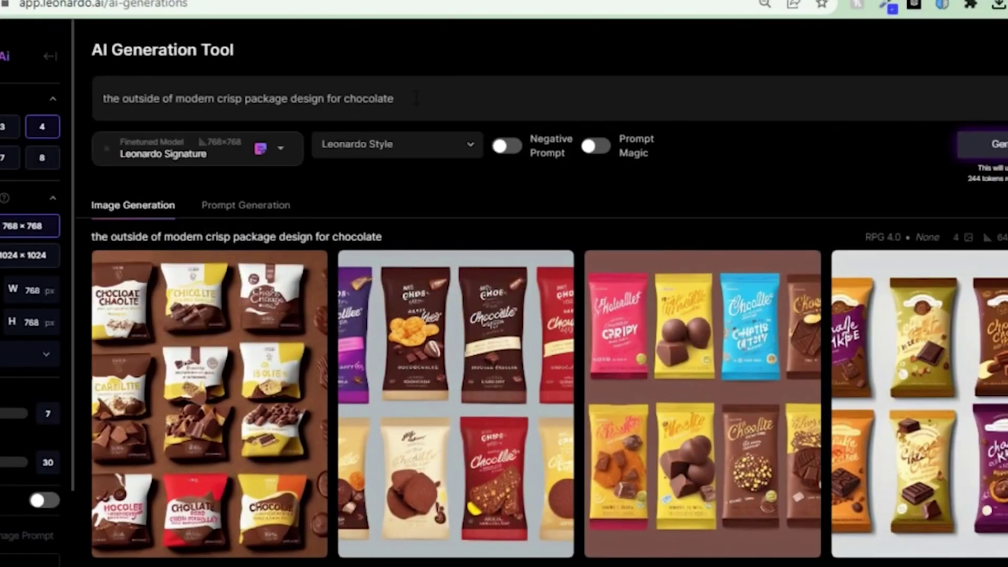
pyautogui.write(', brand name ')
pyautogui.write('Choco Holix,')
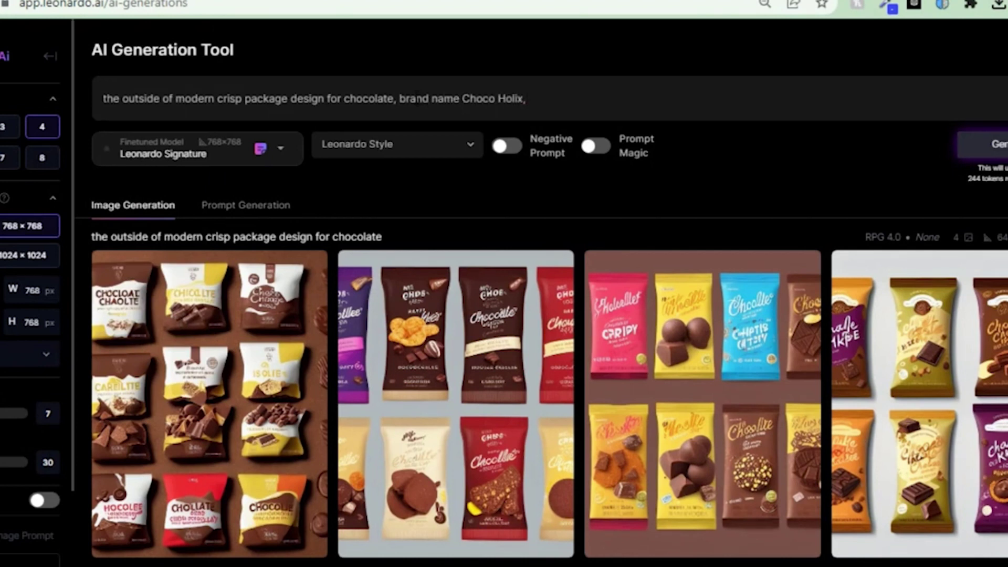
pyautogui.write(' minimalist, modern')
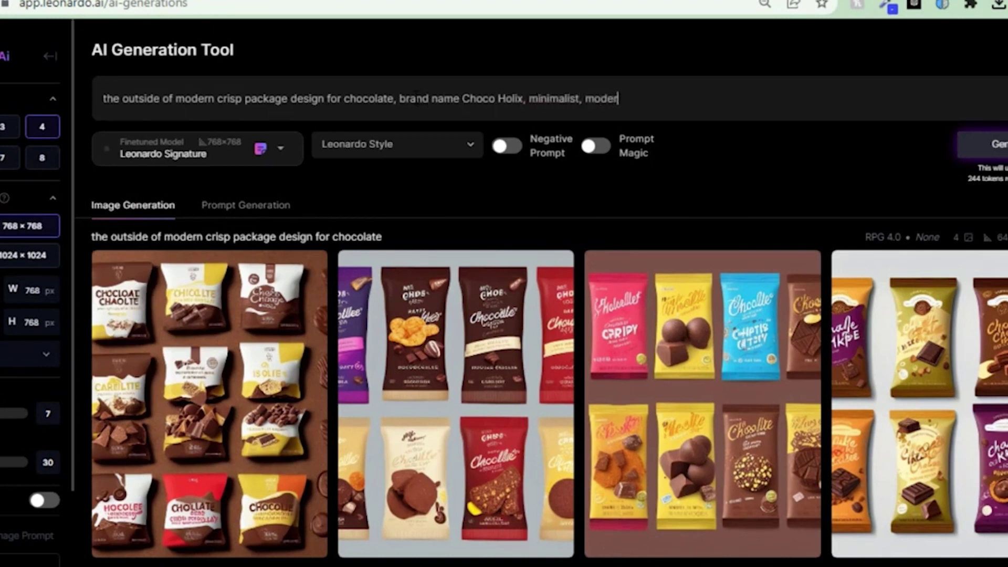
pyautogui.moveTo(983, 144)
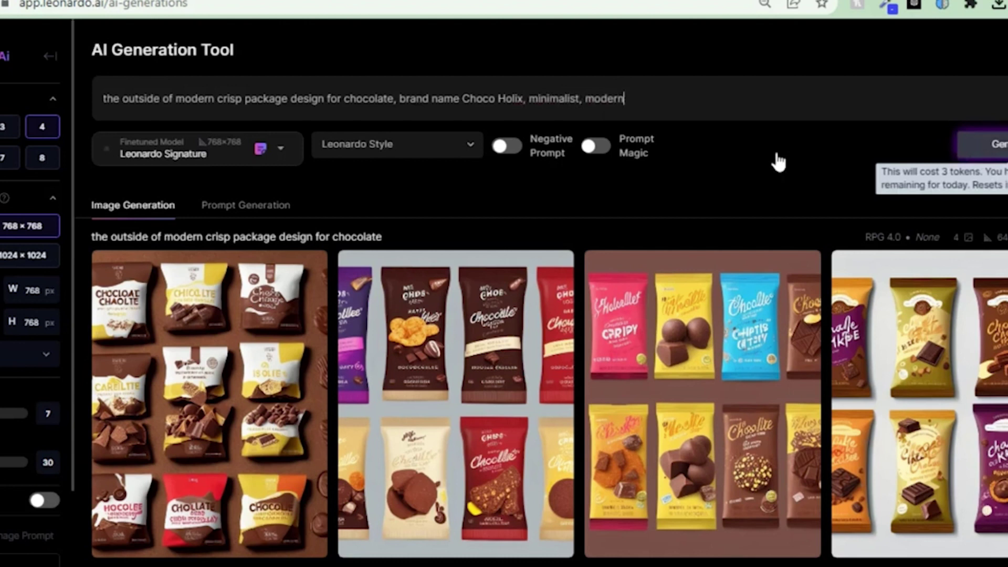
pyautogui.press('Return')
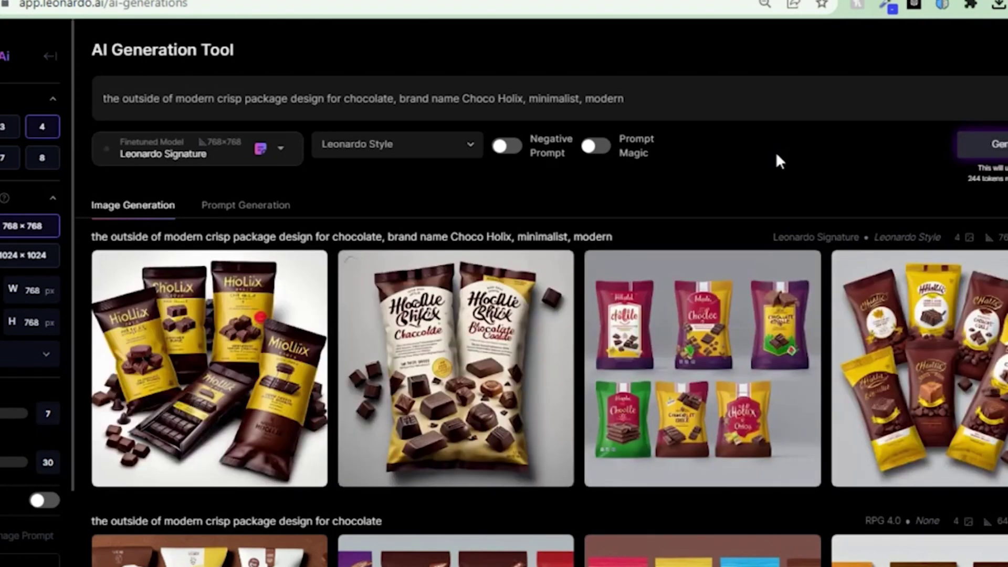
# Enlarge the first Choco Holix crisp packet image and step through all four designs back to it
pyautogui.click(247, 350)
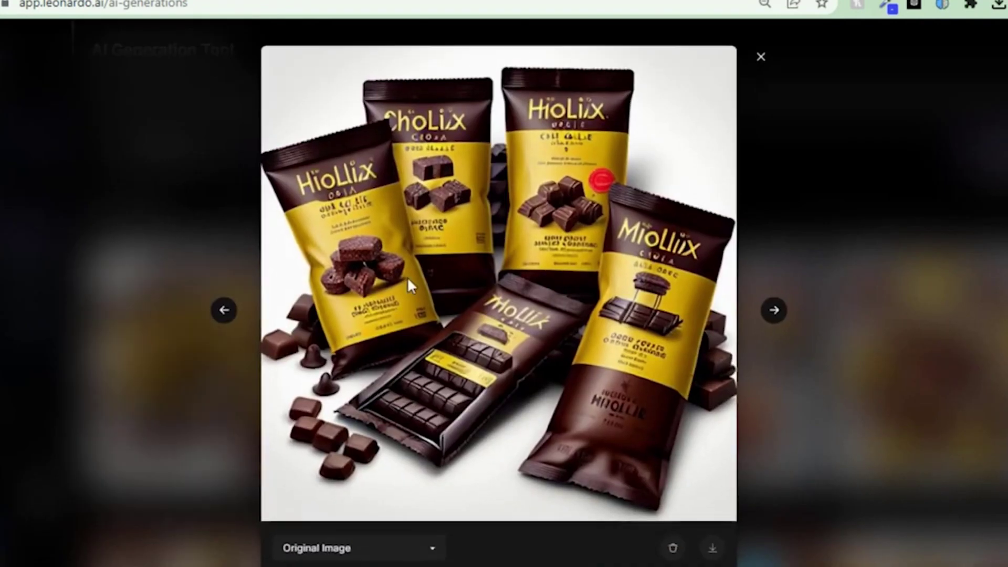
pyautogui.click(770, 318)
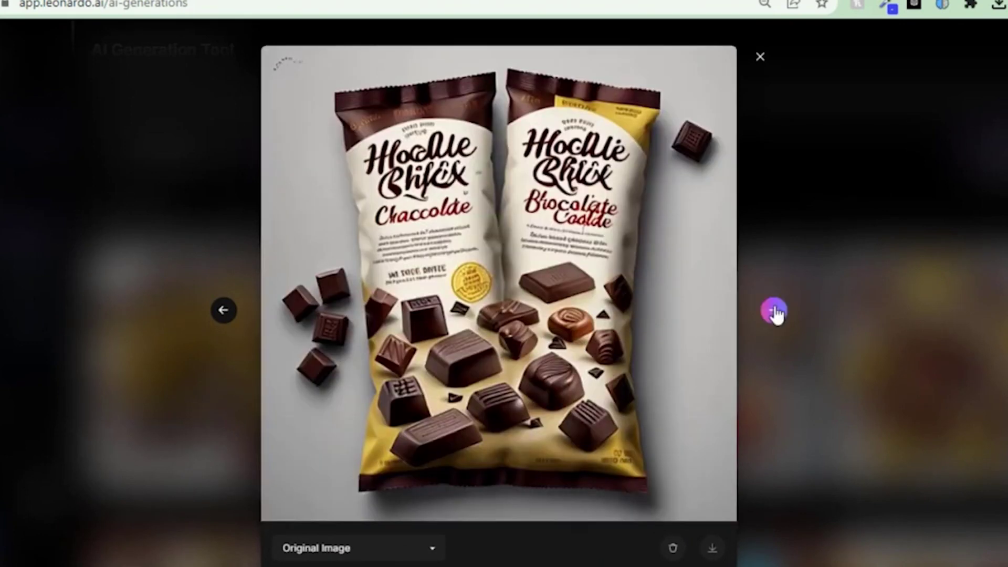
pyautogui.click(774, 312)
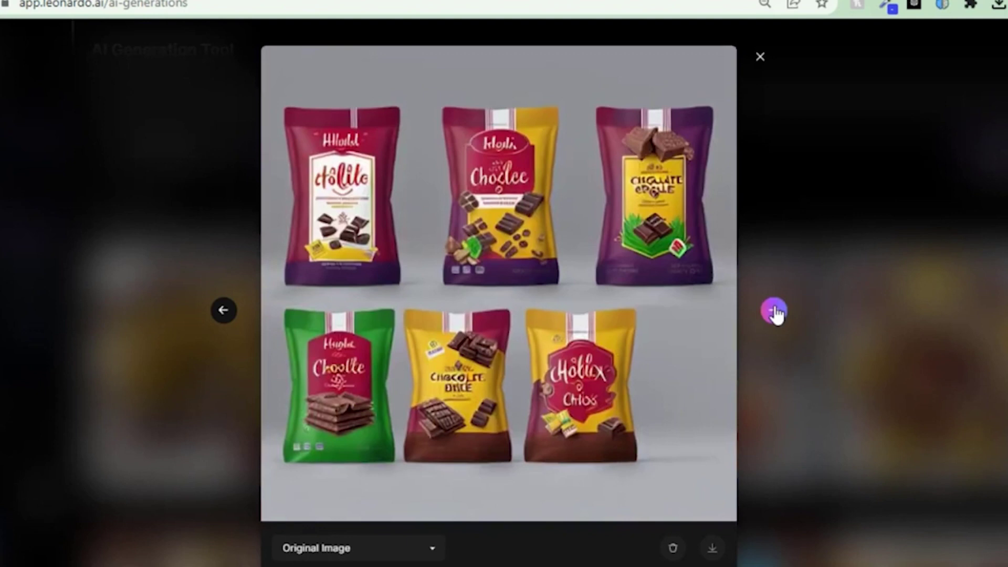
pyautogui.click(774, 312)
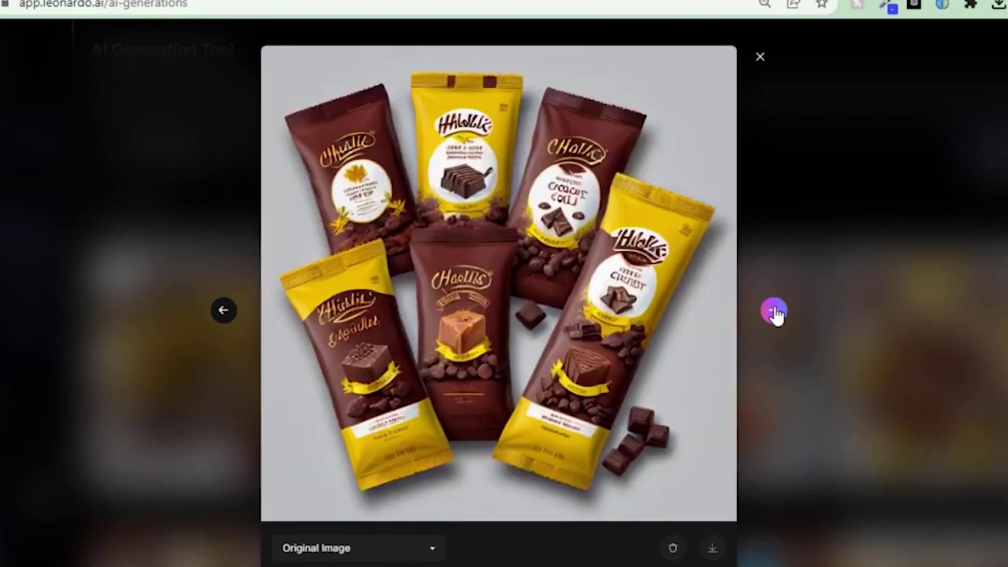
pyautogui.click(774, 313)
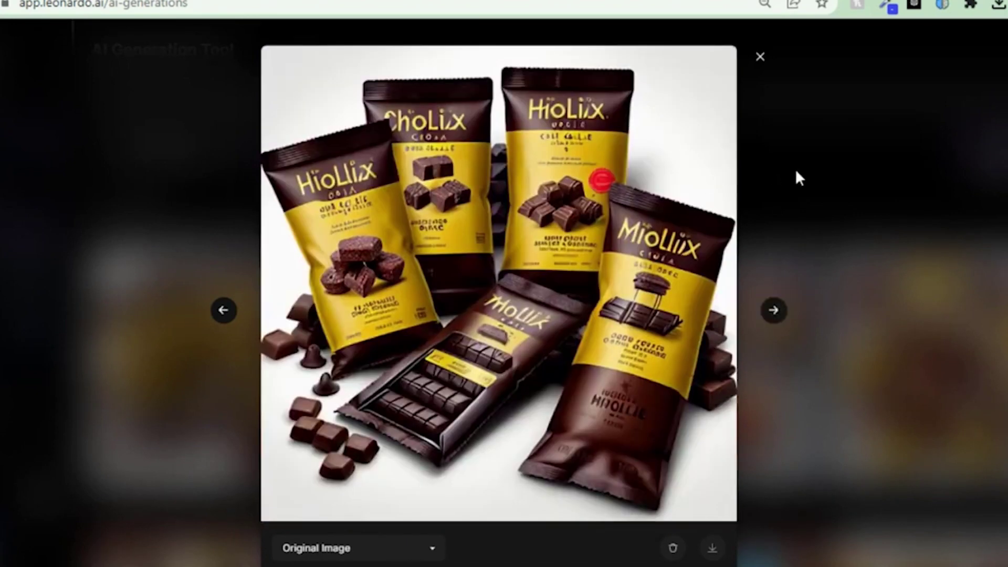